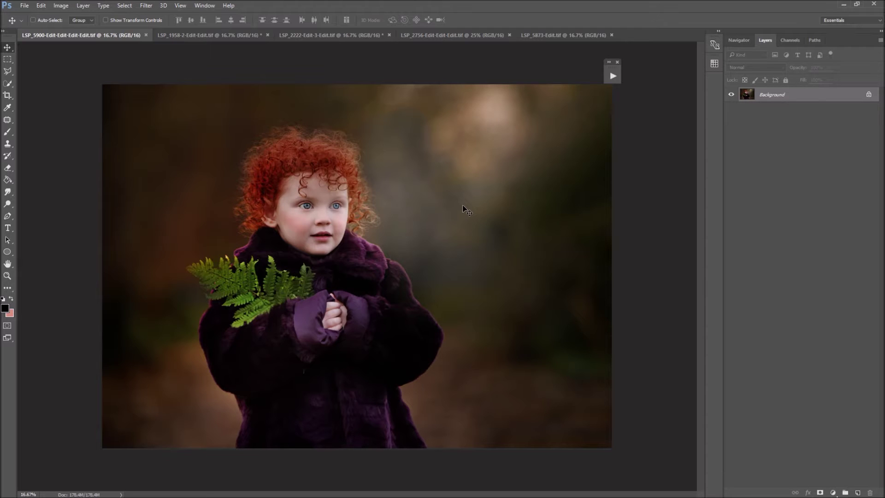
Run the LSP Texture Action on the red-haired child's portrait and continue to choosing a texture file
{"action": "left_click", "coordinate": [612, 77]}
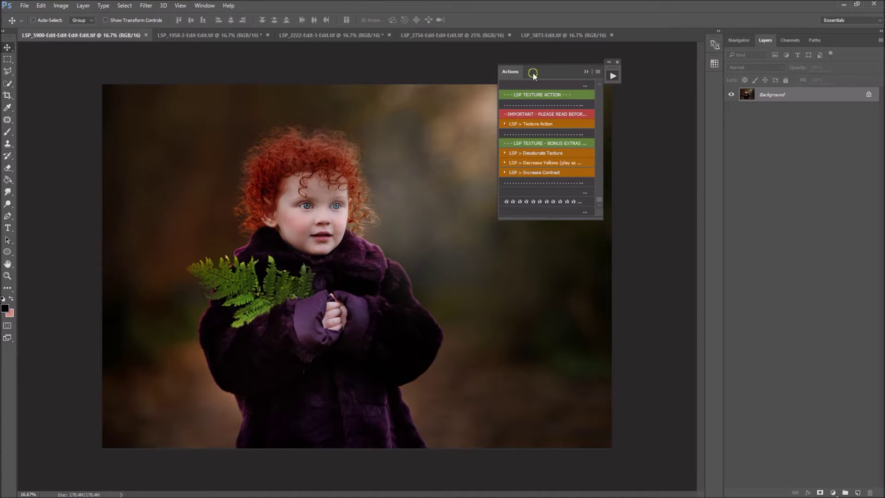
{"action": "left_click_drag", "start_coordinate": [533, 74], "coordinate": [614, 74]}
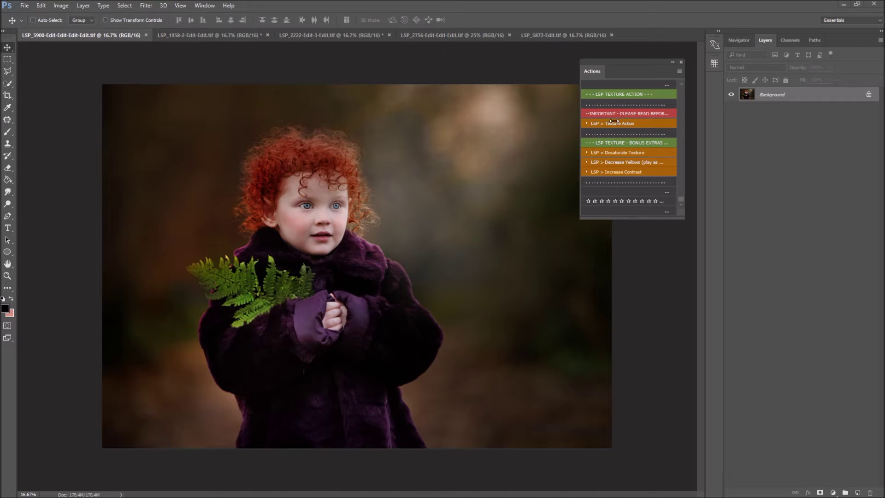
{"action": "left_click", "coordinate": [641, 124]}
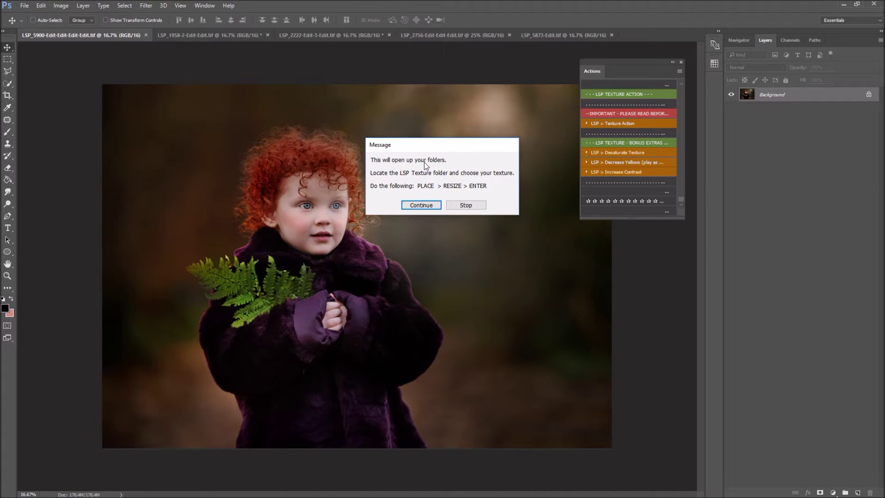
{"action": "left_click", "coordinate": [420, 205]}
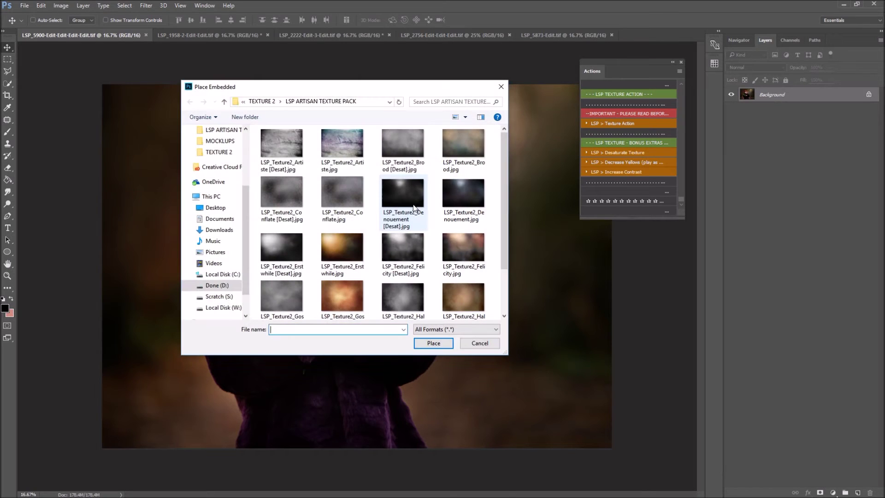
Browse the LSP Artisan texture pack and place LSP_Texture2_Felicity.jpg into the portrait
{"action": "left_click", "coordinate": [463, 147]}
{"action": "scroll", "coordinate": [501, 168], "scroll_direction": "down", "scroll_amount": 3}
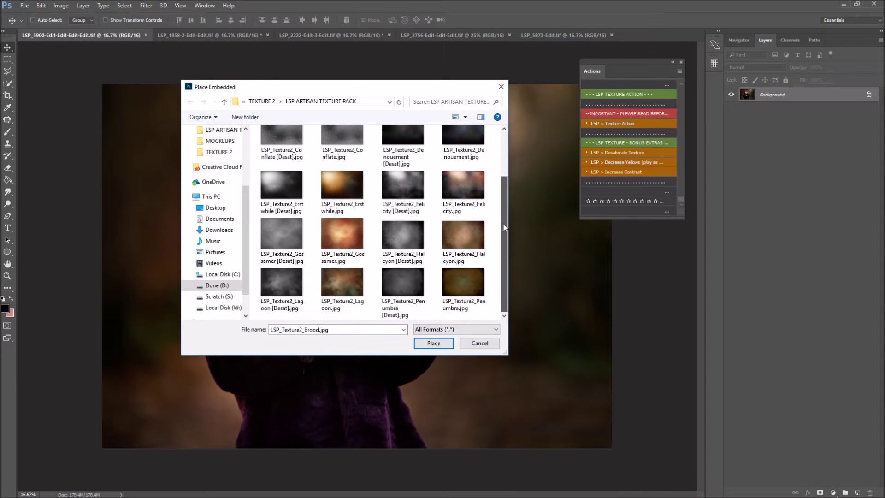
{"action": "scroll", "coordinate": [501, 181], "scroll_direction": "up", "scroll_amount": 3}
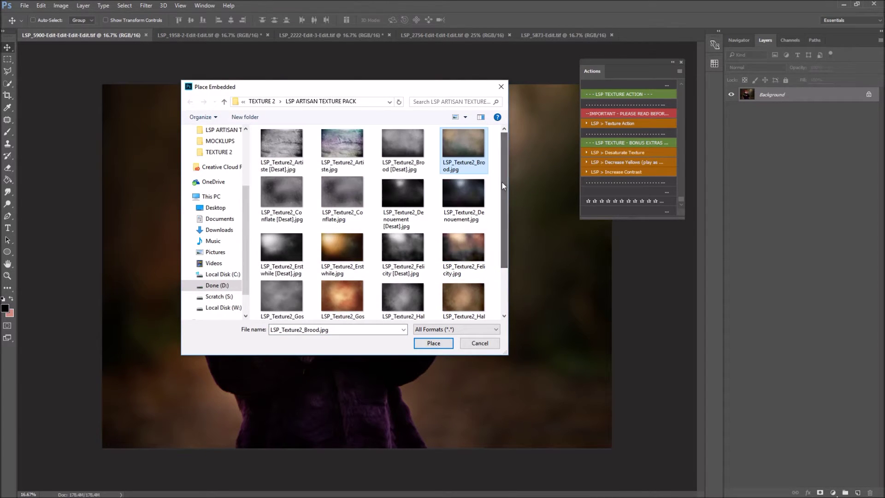
{"action": "left_click", "coordinate": [401, 156]}
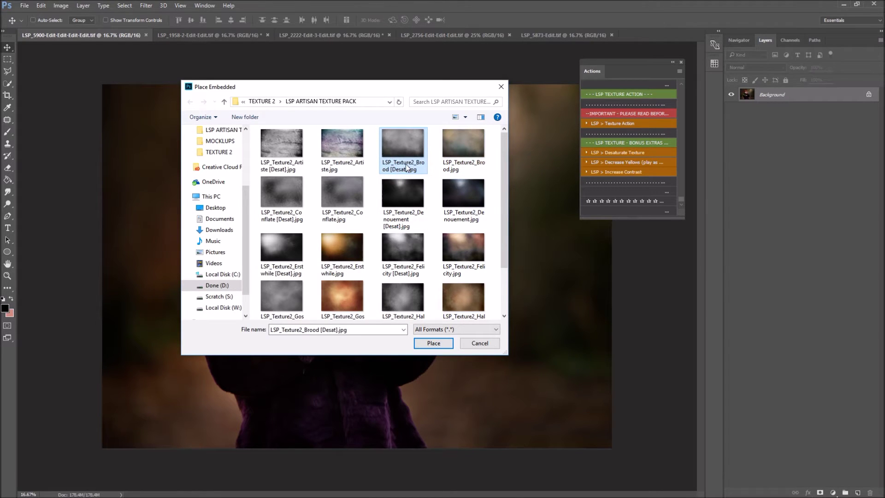
{"action": "left_click_drag", "start_coordinate": [347, 86], "coordinate": [441, 64]}
{"action": "left_click", "coordinate": [536, 109]}
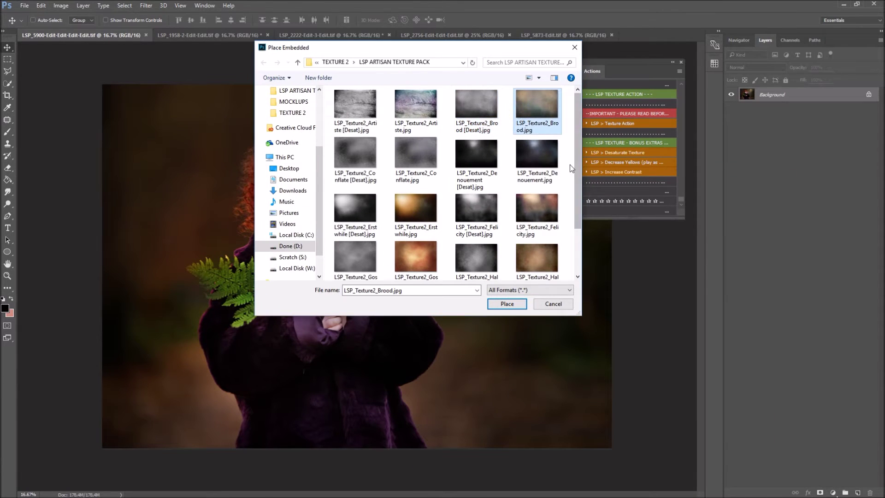
{"action": "left_click", "coordinate": [476, 106]}
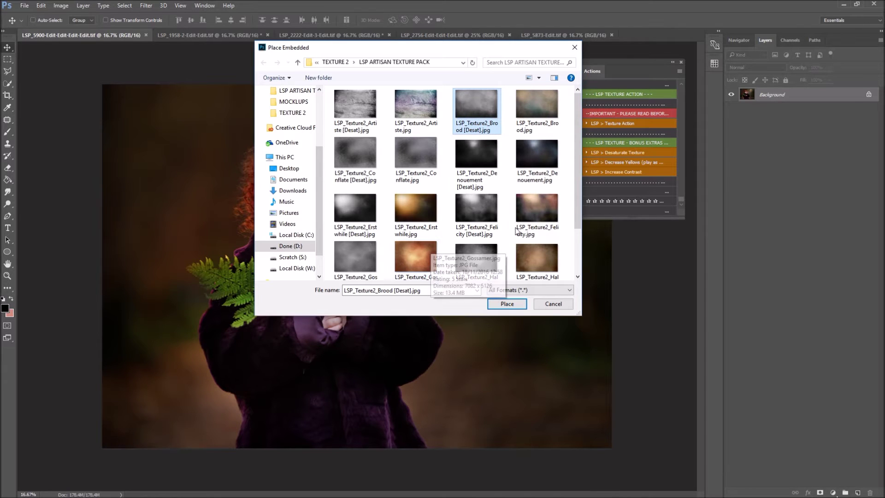
{"action": "left_click", "coordinate": [537, 210]}
{"action": "left_click", "coordinate": [507, 303]}
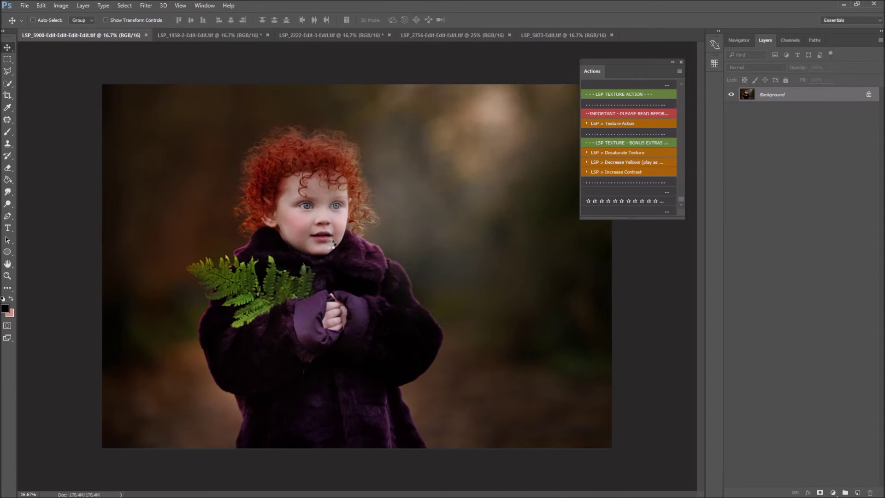
Align the Felicity texture with the canvas, scale it to about 112% by 121% so it covers the photo, and commit it
{"action": "left_click_drag", "start_coordinate": [441, 232], "coordinate": [418, 204]}
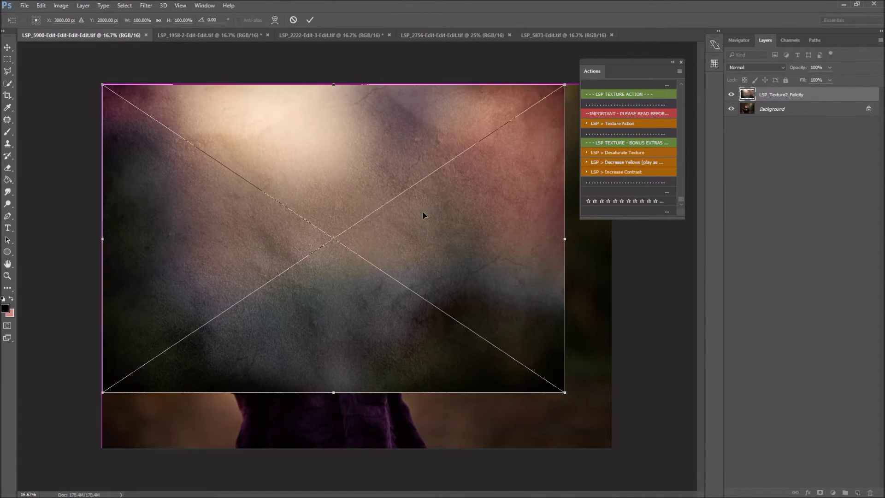
{"action": "left_click_drag", "start_coordinate": [563, 391], "coordinate": [621, 457]}
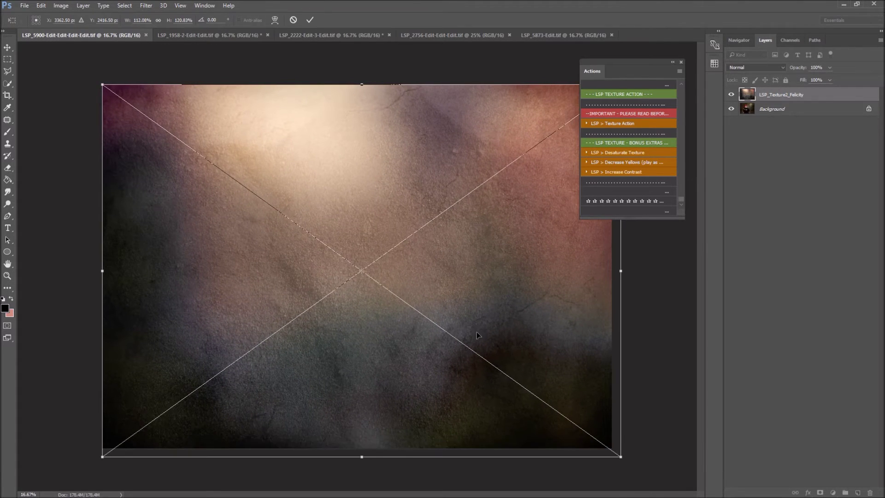
{"action": "left_click_drag", "start_coordinate": [493, 308], "coordinate": [493, 299]}
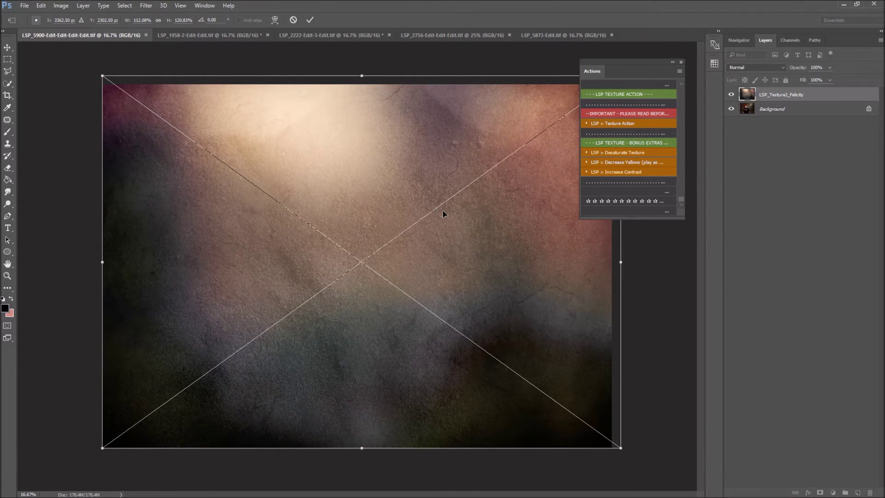
{"action": "key", "text": "Return"}
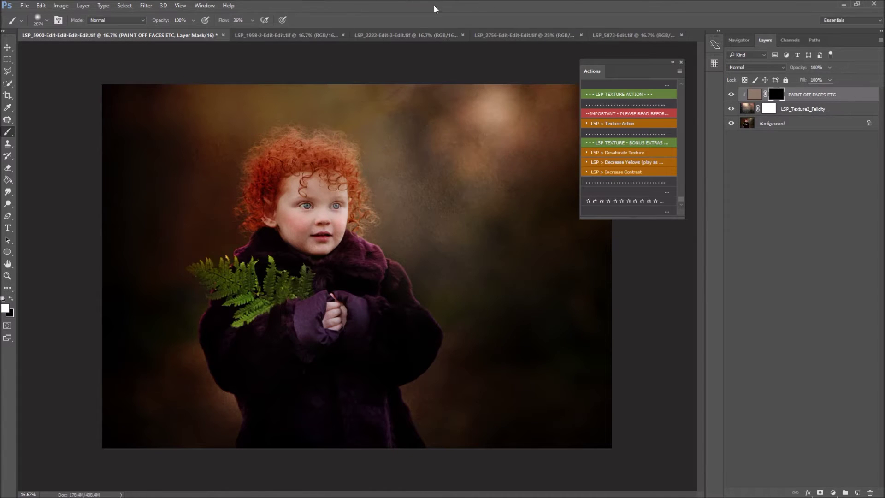
Collapse the actions list and compare the portrait with and without the Felicity texture layer
{"action": "left_click", "coordinate": [672, 62]}
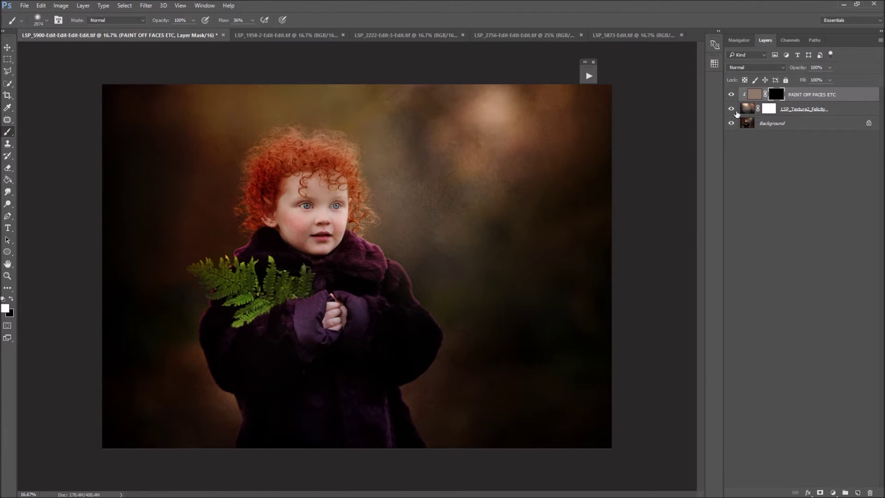
{"action": "left_click", "coordinate": [730, 109]}
{"action": "left_click", "coordinate": [730, 109]}
{"action": "left_click", "coordinate": [730, 109]}
{"action": "left_click", "coordinate": [730, 109]}
{"action": "left_click", "coordinate": [730, 109]}
{"action": "left_click", "coordinate": [731, 109]}
Paint white with a soft 417 px brush over the face and hands on the PAINT OFF FACES ETC layer mask
{"action": "left_click", "coordinate": [781, 92]}
{"action": "left_click", "coordinate": [754, 94]}
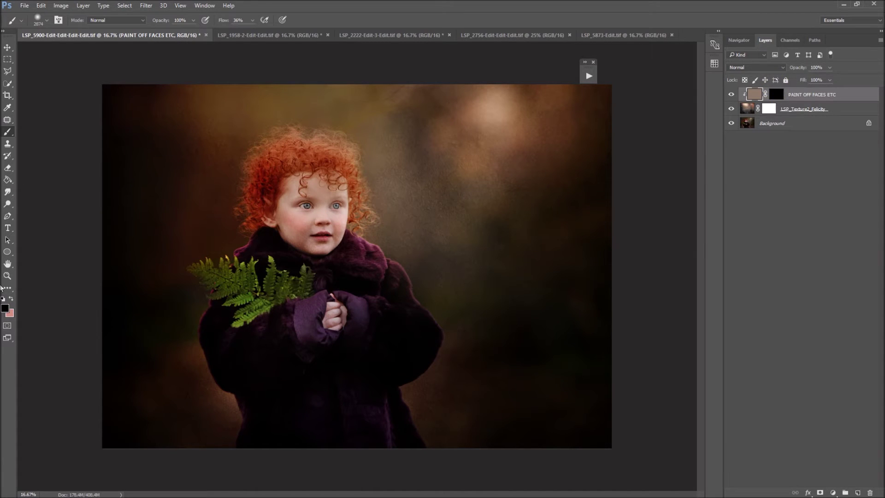
{"action": "left_click", "coordinate": [776, 95]}
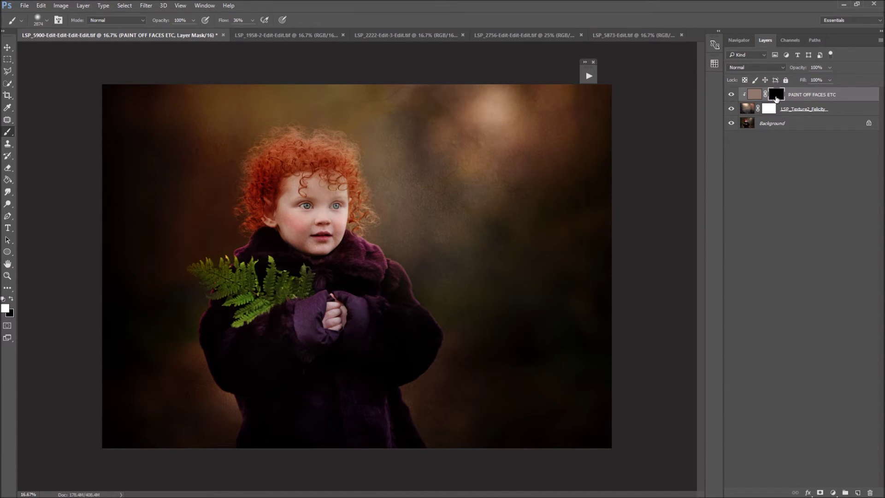
{"action": "right_click", "coordinate": [438, 179]}
{"action": "left_click_drag", "start_coordinate": [540, 203], "coordinate": [535, 203]}
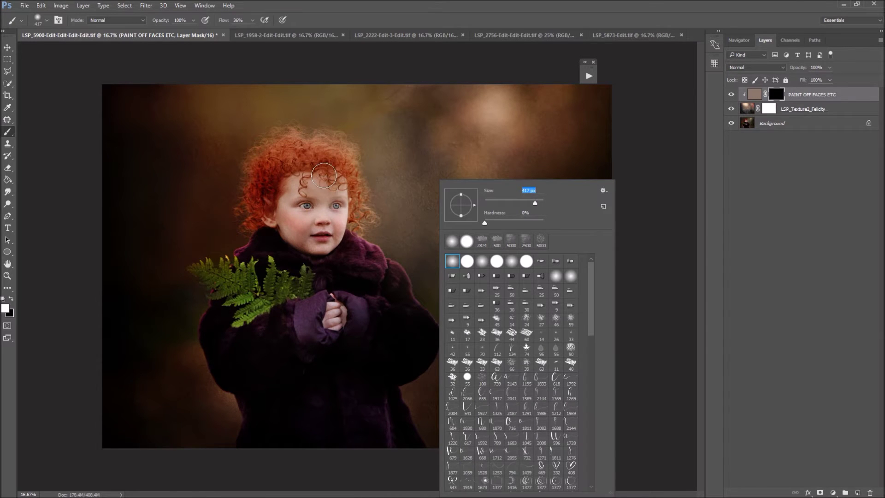
{"action": "left_click", "coordinate": [324, 175]}
{"action": "mouse_move", "coordinate": [332, 191]}
{"action": "left_mouse_down"}
{"action": "mouse_move", "coordinate": [336, 224]}
{"action": "mouse_move", "coordinate": [317, 215]}
{"action": "mouse_move", "coordinate": [333, 215]}
{"action": "mouse_move", "coordinate": [311, 193]}
{"action": "mouse_move", "coordinate": [331, 200]}
{"action": "left_mouse_up"}
{"action": "left_click_drag", "start_coordinate": [343, 317], "coordinate": [334, 296]}
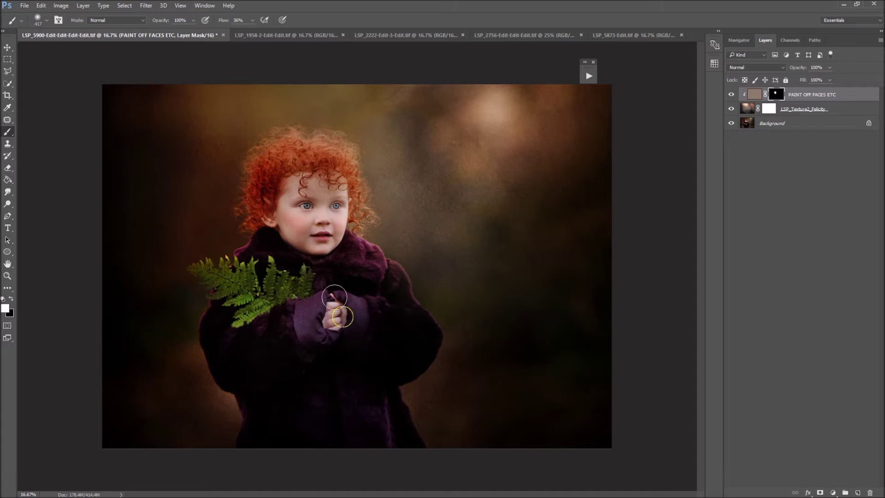
Compare the skin areas with the PAINT OFF FACES ETC layer hidden and shown
{"action": "left_click", "coordinate": [730, 93]}
{"action": "left_click", "coordinate": [730, 94]}
{"action": "left_click", "coordinate": [731, 94]}
{"action": "left_click", "coordinate": [730, 94]}
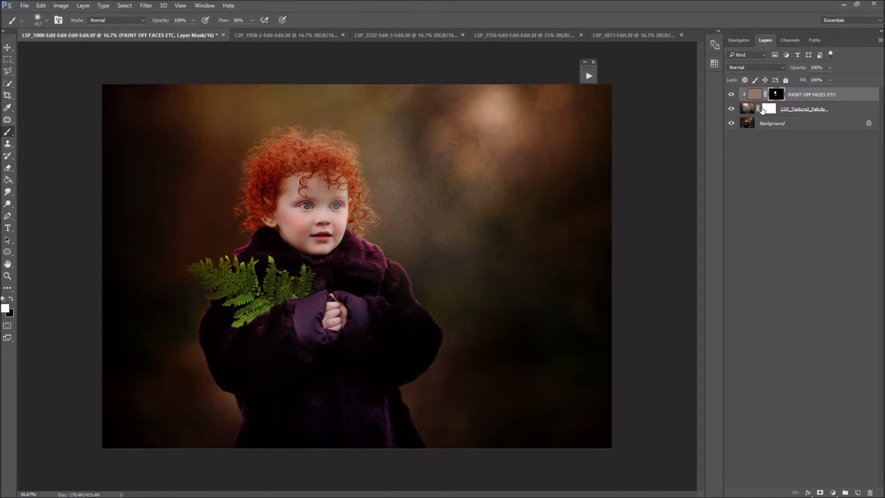
Paint black on the Felicity texture's layer mask over the child's hair and face to remove the texture there
{"action": "left_click", "coordinate": [763, 109]}
{"action": "left_click", "coordinate": [9, 300]}
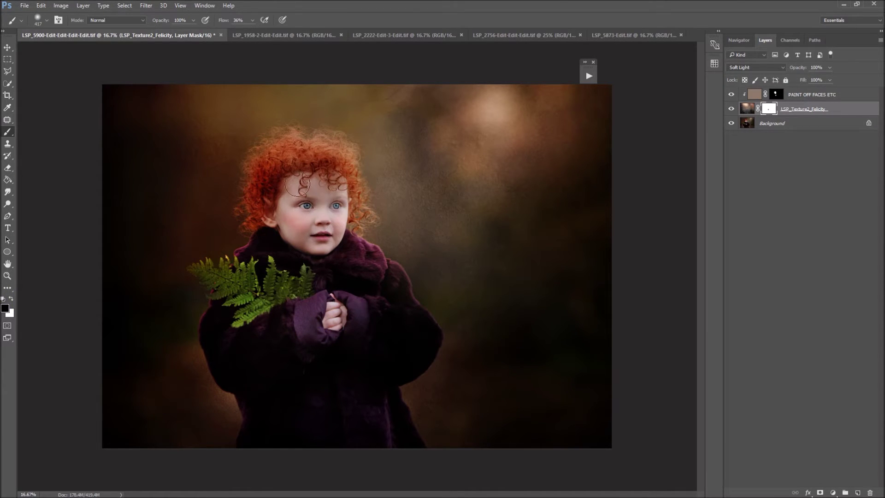
{"action": "mouse_move", "coordinate": [290, 170]}
{"action": "left_mouse_down"}
{"action": "mouse_move", "coordinate": [342, 230]}
{"action": "mouse_move", "coordinate": [332, 211]}
{"action": "mouse_move", "coordinate": [330, 147]}
{"action": "mouse_move", "coordinate": [273, 186]}
{"action": "mouse_move", "coordinate": [326, 134]}
{"action": "mouse_move", "coordinate": [263, 158]}
{"action": "left_mouse_up"}
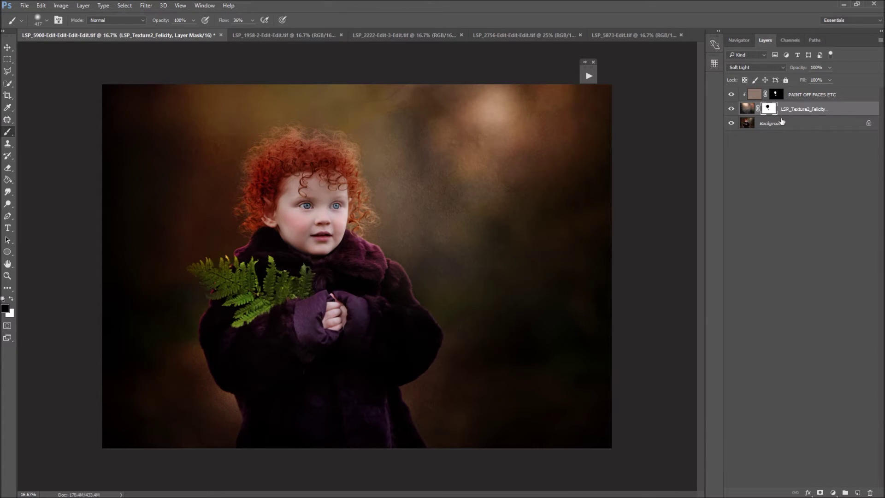
Hide and reshow the Felicity texture layer to check the masked result against the original photo
{"action": "left_click", "coordinate": [749, 109]}
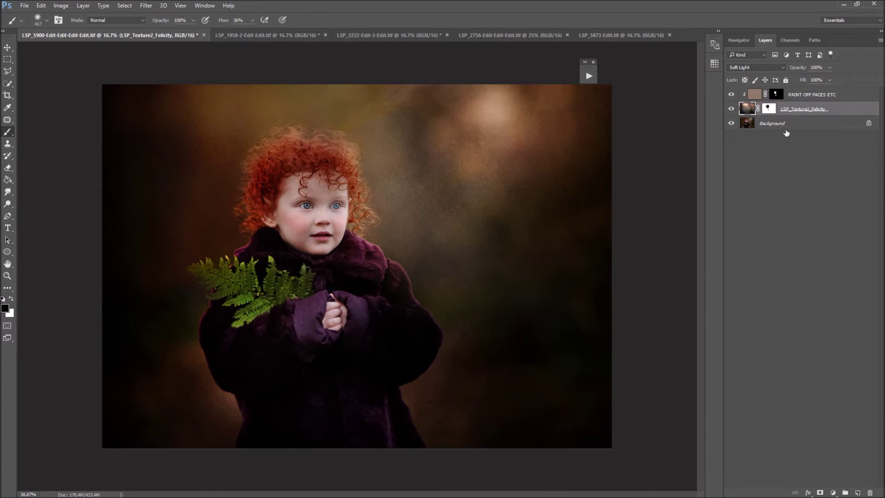
{"action": "left_click", "coordinate": [730, 109]}
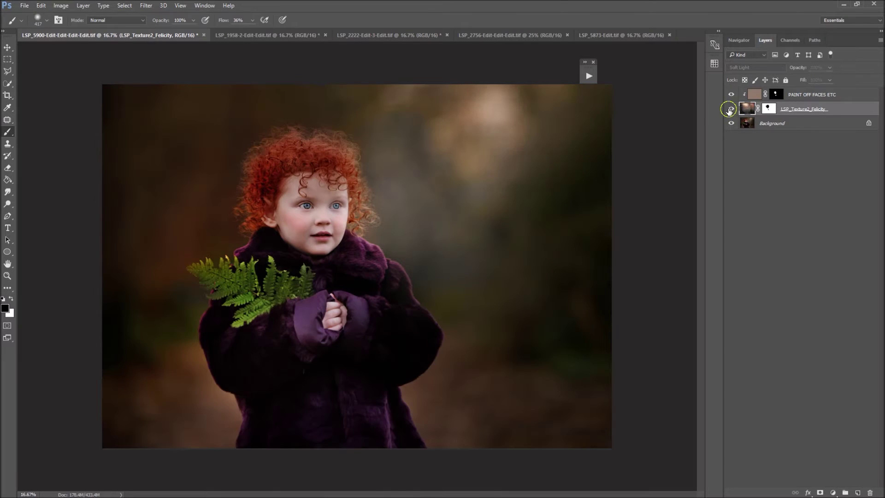
{"action": "left_click", "coordinate": [729, 111]}
Switch to the black-and-white boy portrait, run the LSP Texture Action on it and continue to choosing a texture file
{"action": "left_click", "coordinate": [287, 36]}
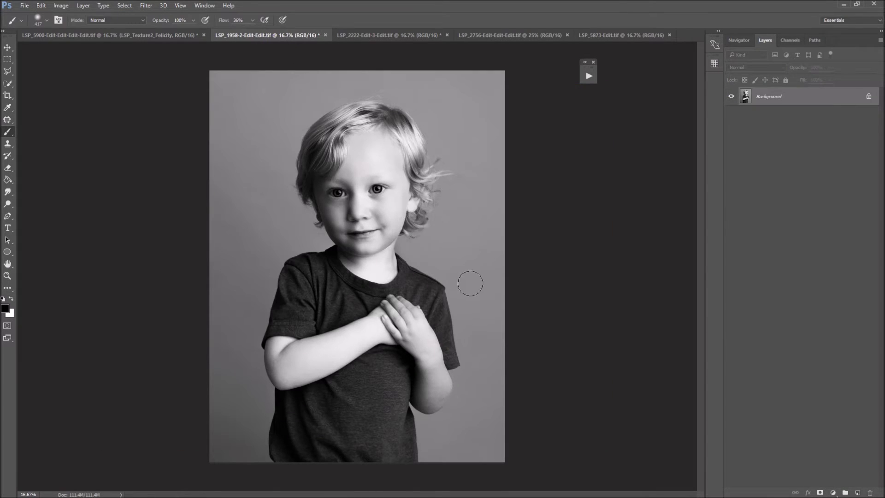
{"action": "left_click", "coordinate": [588, 78]}
{"action": "left_click_drag", "start_coordinate": [517, 71], "coordinate": [627, 68]}
{"action": "left_click", "coordinate": [634, 124]}
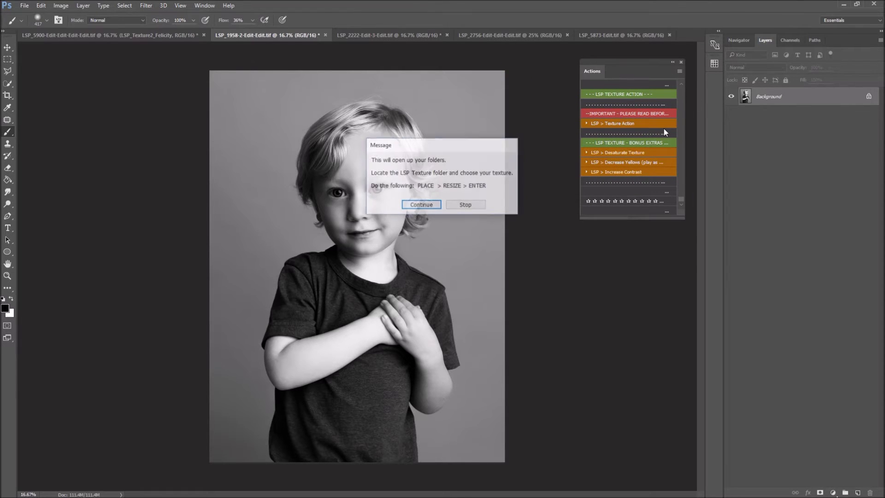
{"action": "left_click", "coordinate": [428, 204]}
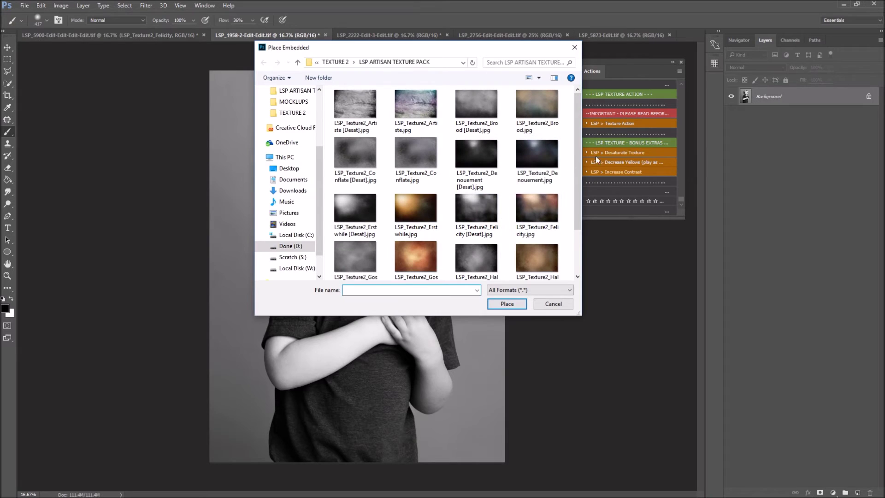
Place the texture LSP_Texture2_Gossamer [Desat].jpg into the black-and-white portrait
{"action": "left_click_drag", "start_coordinate": [578, 134], "coordinate": [577, 201]}
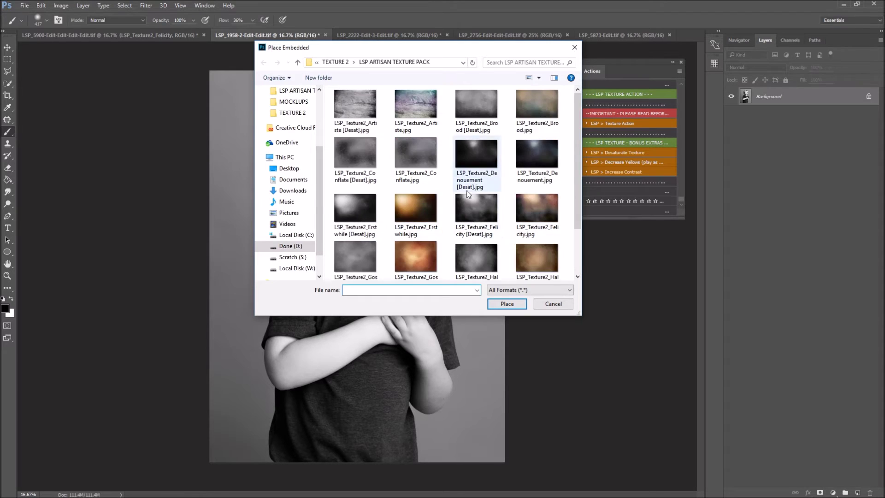
{"action": "left_click", "coordinate": [368, 220]}
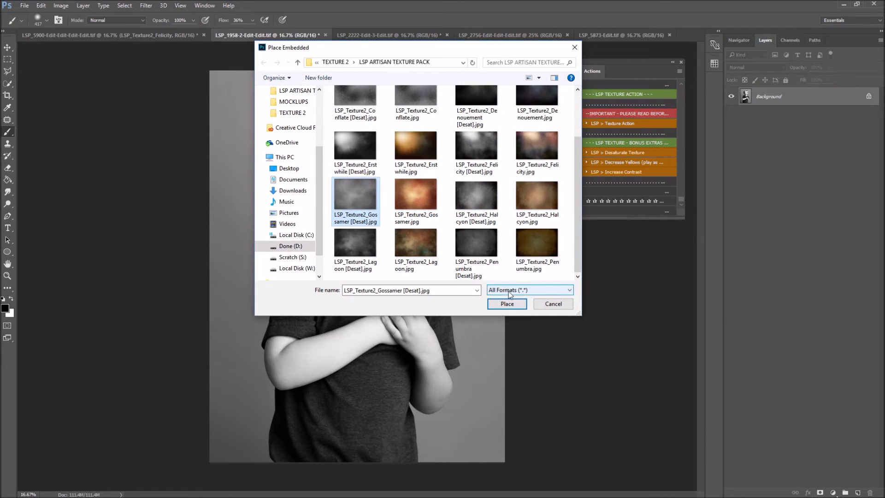
{"action": "left_click", "coordinate": [506, 304]}
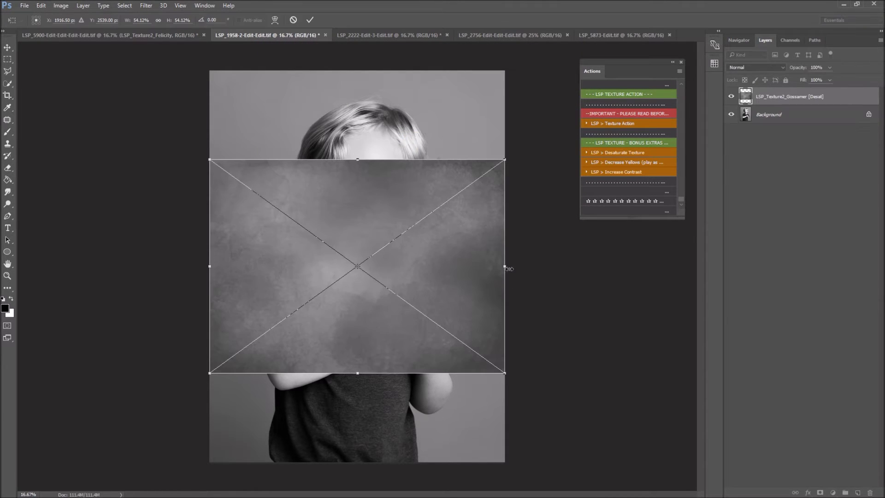
Rotate the Gossamer texture to portrait orientation, move and scale it to cover the whole canvas, and commit it
{"action": "left_click_drag", "start_coordinate": [509, 268], "coordinate": [540, 287]}
{"action": "left_click_drag", "start_coordinate": [407, 152], "coordinate": [375, 140]}
{"action": "left_click_drag", "start_coordinate": [416, 220], "coordinate": [363, 145]}
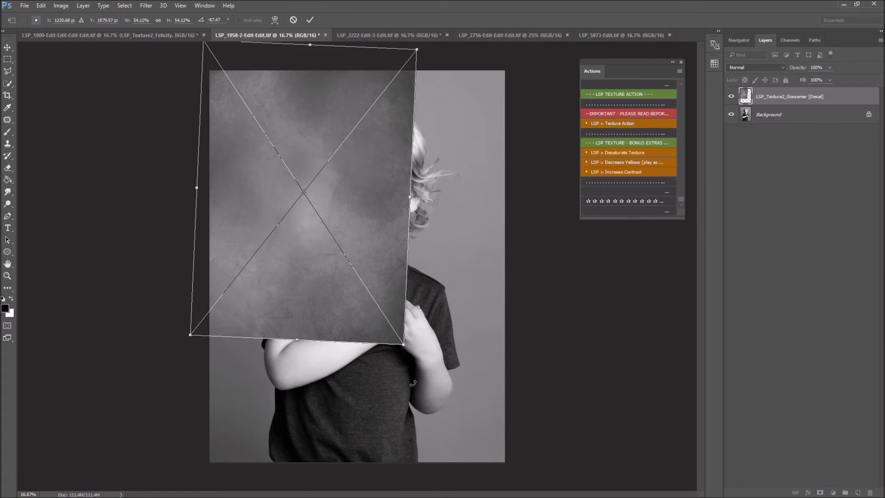
{"action": "left_click_drag", "start_coordinate": [406, 344], "coordinate": [537, 470]}
{"action": "left_click_drag", "start_coordinate": [593, 415], "coordinate": [621, 381]}
{"action": "key", "text": "Return"}
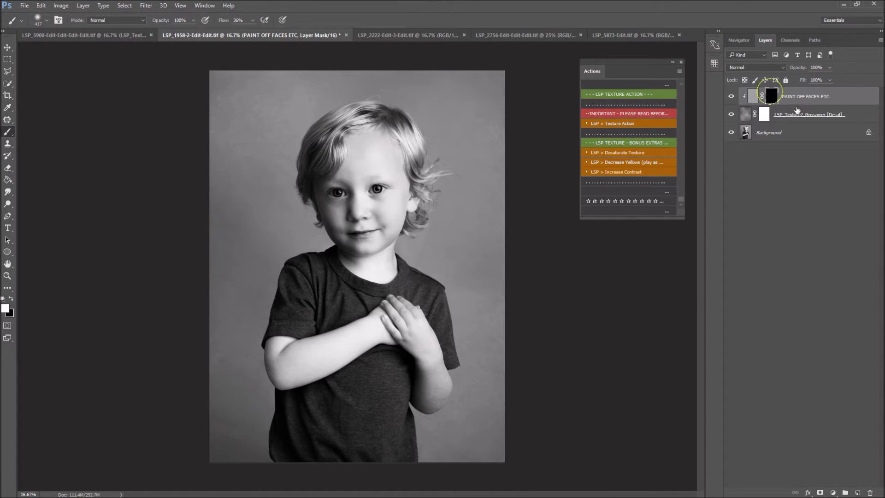
Paint black over the boy on the Gossamer texture's layer mask so the texture stays only on the background
{"action": "left_click", "coordinate": [767, 116]}
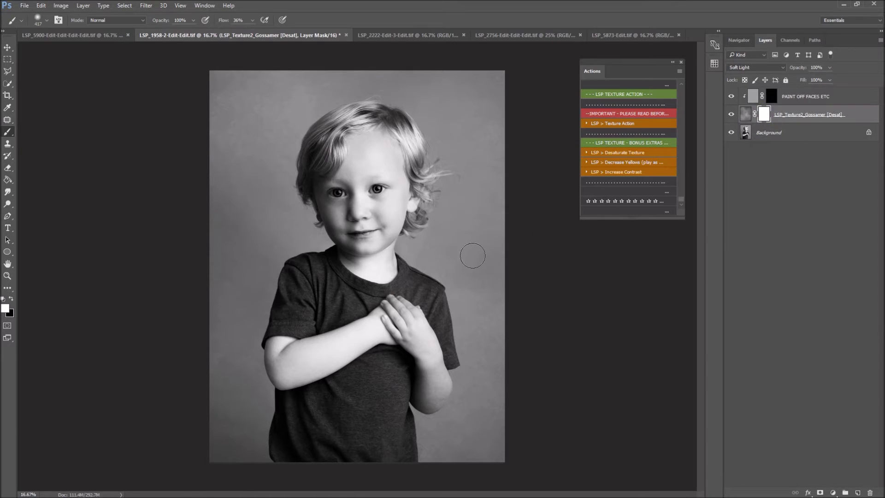
{"action": "key", "text": "x"}
{"action": "left_click_drag", "start_coordinate": [355, 238], "coordinate": [357, 238]}
Compare the boy's portrait with and without the Gossamer texture layer
{"action": "left_click", "coordinate": [730, 114]}
{"action": "left_click", "coordinate": [731, 114]}
{"action": "left_click", "coordinate": [730, 114]}
{"action": "left_click", "coordinate": [731, 114]}
{"action": "left_click", "coordinate": [731, 114]}
{"action": "left_click", "coordinate": [731, 115]}
Select the PAINT OFF FACES ETC layer, run the LSP Texture Action again and continue to choosing a second texture
{"action": "left_click", "coordinate": [817, 96]}
{"action": "left_click", "coordinate": [622, 123]}
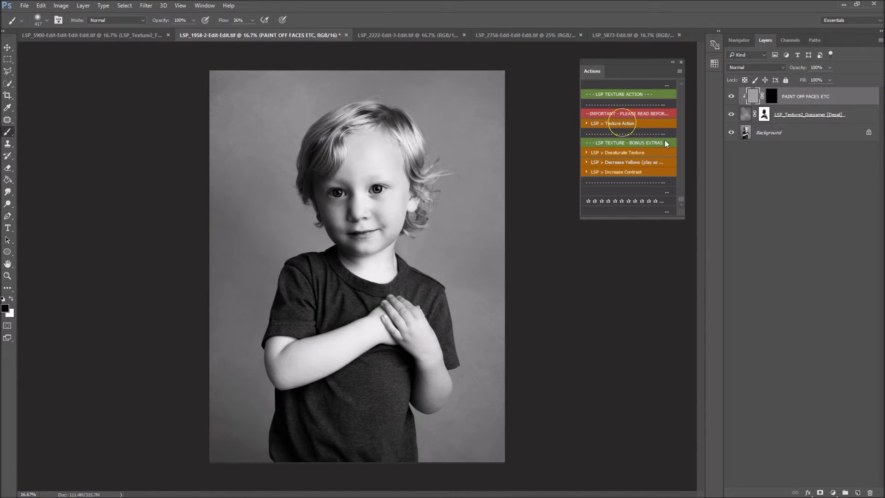
{"action": "left_click", "coordinate": [411, 205]}
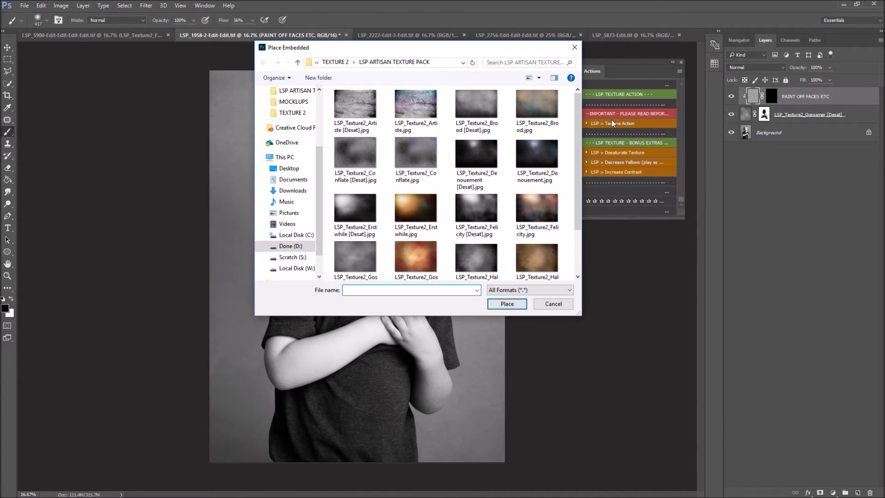
Place the LSP_Texture2_Conflate [Desat] texture, turn it to portrait orientation, move and scale it over the whole canvas, and commit it
{"action": "left_click", "coordinate": [415, 157]}
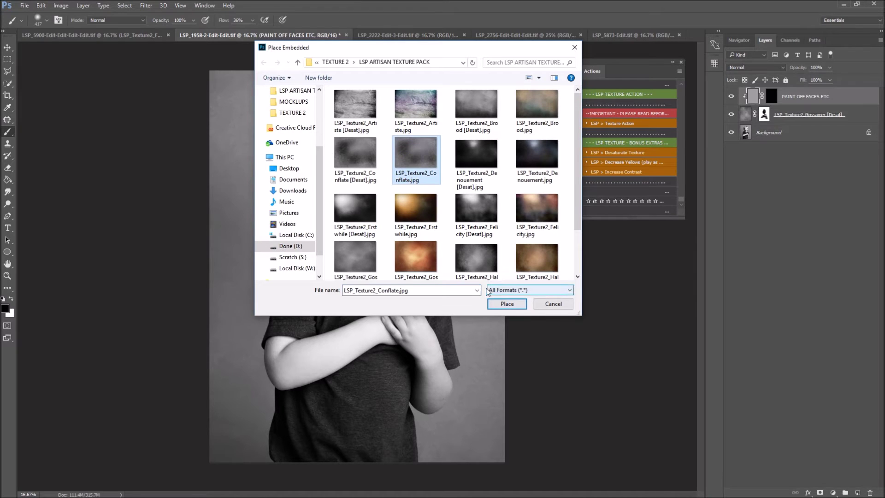
{"action": "left_click", "coordinate": [354, 156]}
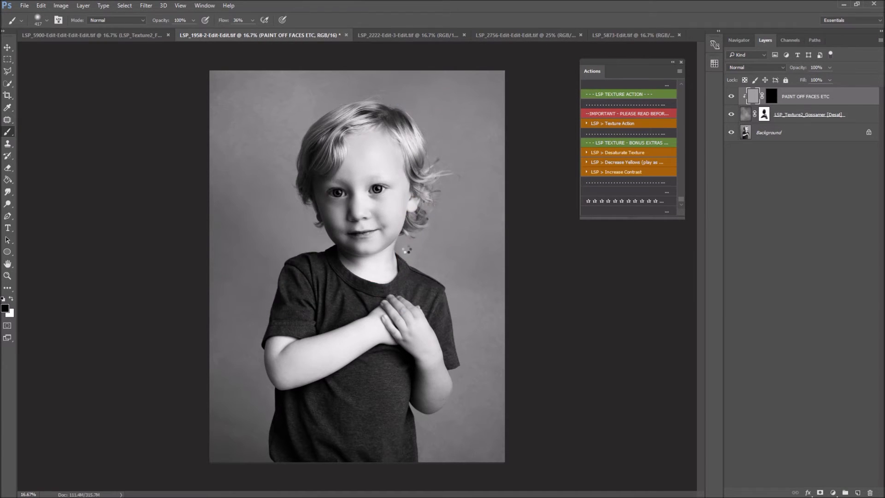
{"action": "left_click_drag", "start_coordinate": [551, 294], "coordinate": [382, 102]}
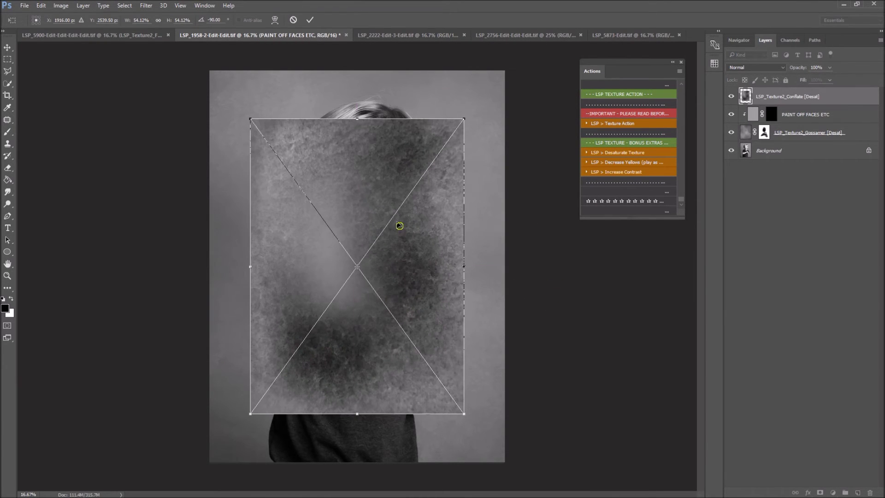
{"action": "left_click_drag", "start_coordinate": [400, 231], "coordinate": [342, 157]}
{"action": "left_click_drag", "start_coordinate": [405, 342], "coordinate": [561, 470]}
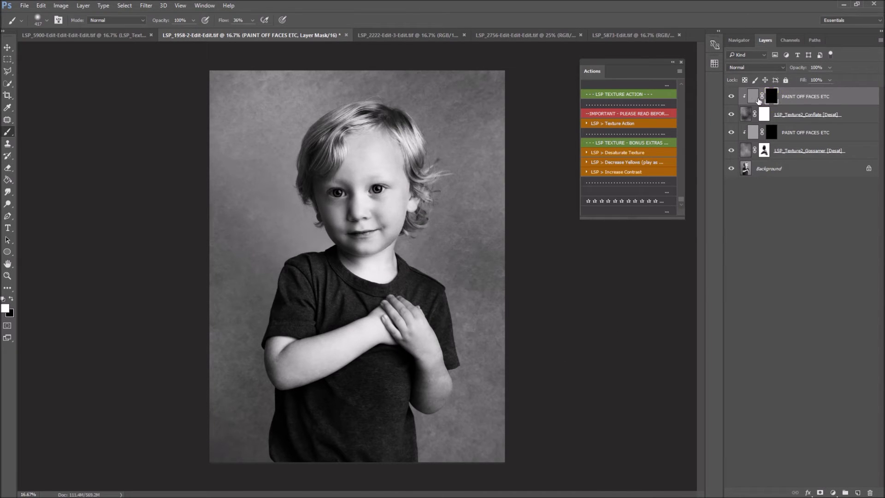
Paint black on the Conflate texture's layer mask over the boy's face and neck
{"action": "left_click", "coordinate": [764, 114]}
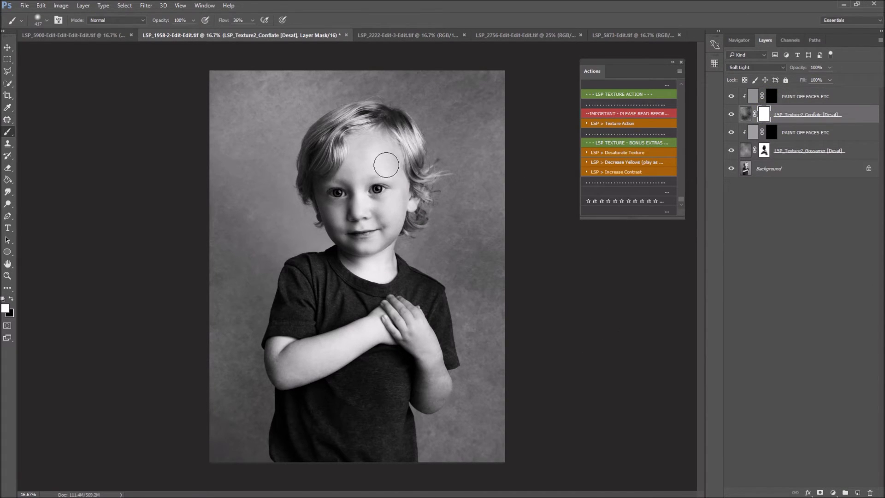
{"action": "key", "text": "x"}
{"action": "left_click_drag", "start_coordinate": [362, 137], "coordinate": [351, 184]}
{"action": "mouse_move", "coordinate": [347, 224]}
{"action": "left_mouse_down"}
{"action": "mouse_move", "coordinate": [364, 240]}
{"action": "mouse_move", "coordinate": [392, 203]}
{"action": "mouse_move", "coordinate": [383, 240]}
{"action": "mouse_move", "coordinate": [359, 269]}
{"action": "left_mouse_up"}
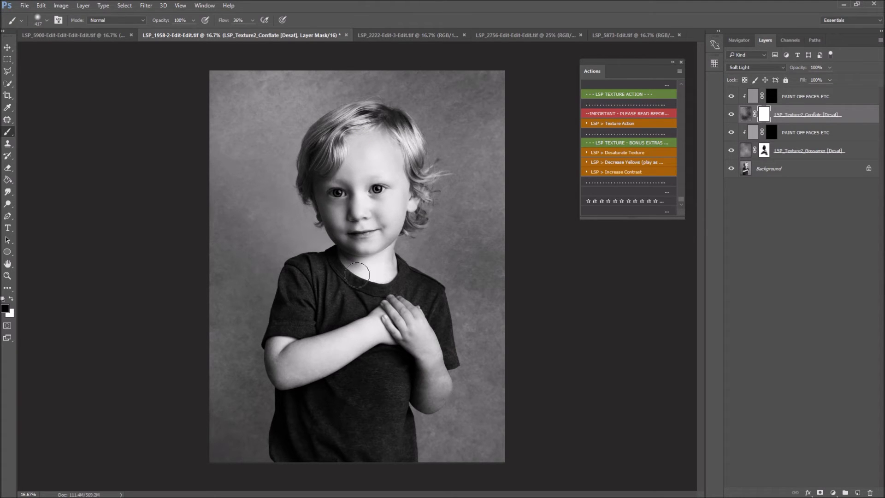
Paint the Conflate texture off the boy's arms and hands in black on its layer mask
{"action": "key", "text": "z"}
{"action": "left_click", "coordinate": [265, 382]}
{"action": "left_click", "coordinate": [274, 391]}
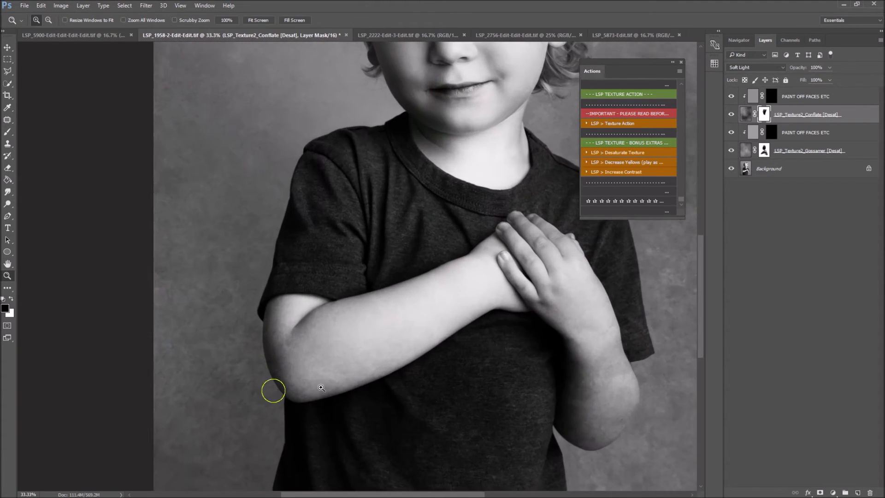
{"action": "left_click", "coordinate": [321, 387]}
{"action": "left_click", "coordinate": [731, 116]}
{"action": "left_click", "coordinate": [731, 116]}
{"action": "key", "text": "b"}
{"action": "mouse_move", "coordinate": [341, 369]}
{"action": "left_mouse_down"}
{"action": "mouse_move", "coordinate": [306, 253]}
{"action": "mouse_move", "coordinate": [470, 300]}
{"action": "mouse_move", "coordinate": [470, 346]}
{"action": "mouse_move", "coordinate": [302, 343]}
{"action": "mouse_move", "coordinate": [428, 248]}
{"action": "left_mouse_up"}
{"action": "mouse_move", "coordinate": [596, 278]}
{"action": "left_mouse_down"}
{"action": "mouse_move", "coordinate": [383, 239]}
{"action": "mouse_move", "coordinate": [329, 130]}
{"action": "left_mouse_up"}
{"action": "mouse_move", "coordinate": [430, 217]}
{"action": "left_mouse_down"}
{"action": "mouse_move", "coordinate": [415, 325]}
{"action": "mouse_move", "coordinate": [424, 256]}
{"action": "mouse_move", "coordinate": [407, 316]}
{"action": "mouse_move", "coordinate": [400, 295]}
{"action": "left_mouse_up"}
Compare the whole portrait of the boy with and without all texture layers
{"action": "key", "text": "z"}
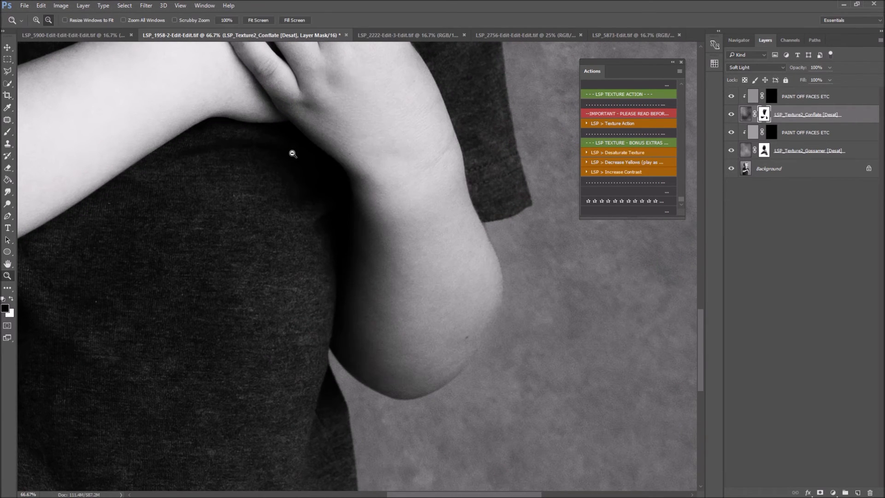
{"action": "left_click", "coordinate": [292, 154], "text": "alt"}
{"action": "left_click", "coordinate": [305, 181], "text": "alt"}
{"action": "left_click", "coordinate": [316, 184], "text": "alt"}
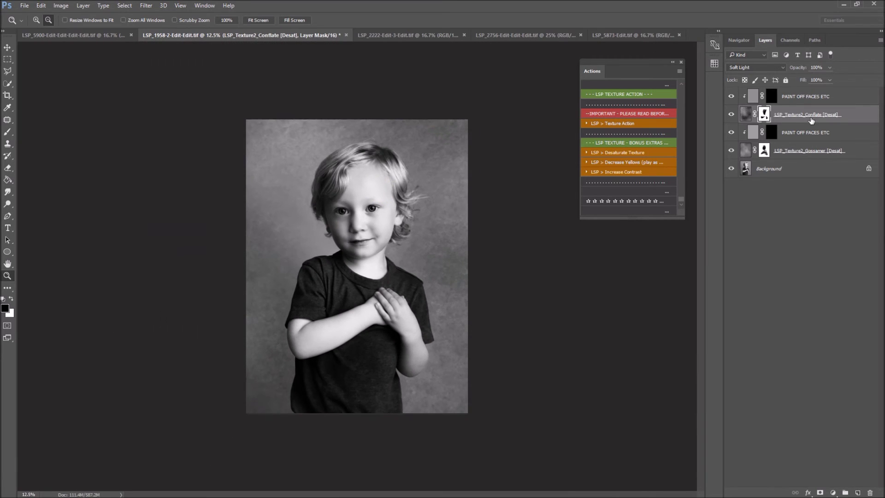
{"action": "left_click_drag", "start_coordinate": [729, 151], "coordinate": [731, 96]}
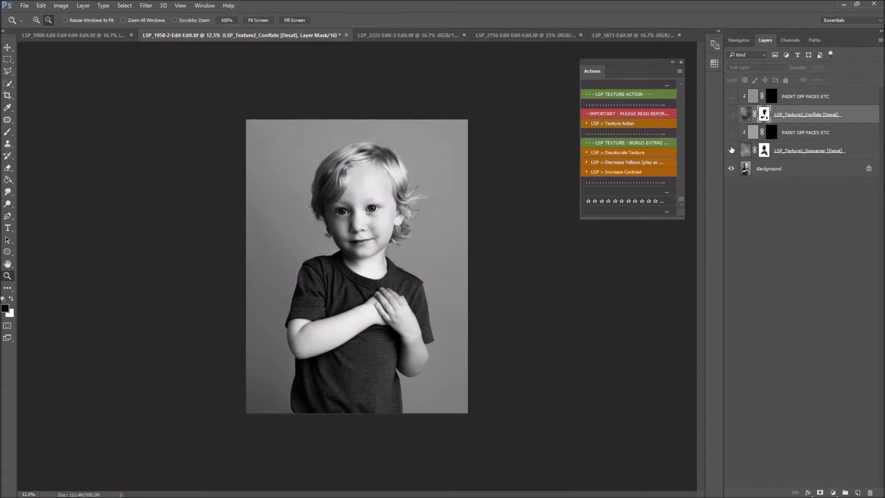
Switch to LSP_2222-Edit-3-Edit.tif, run the LSP Texture Action and continue to choosing a texture
{"action": "left_click", "coordinate": [405, 35]}
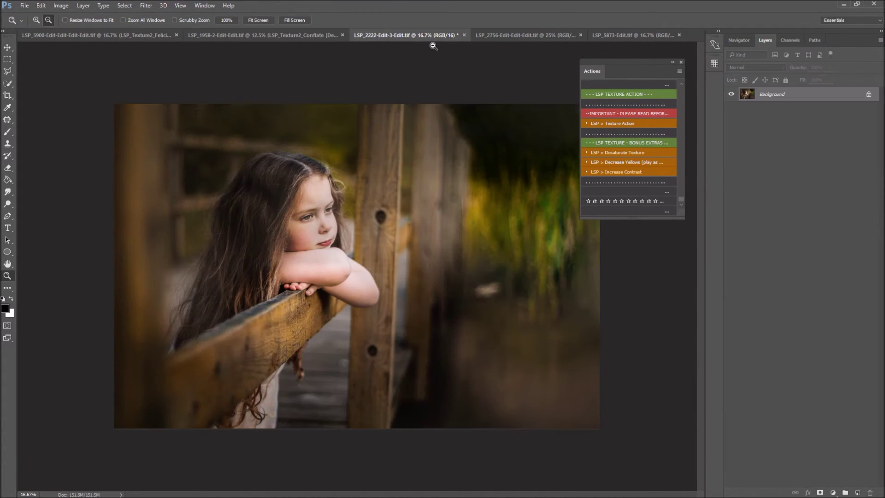
{"action": "left_click", "coordinate": [611, 123]}
{"action": "left_click", "coordinate": [421, 205]}
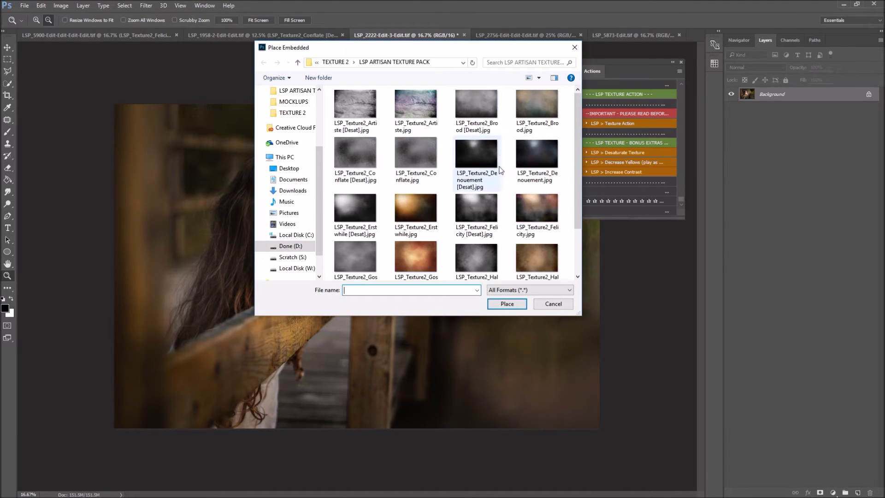
Place LSP_Texture2_Artiste.jpg, scale it to cover the whole photo of the girl, and commit it
{"action": "left_click", "coordinate": [412, 107]}
{"action": "left_click", "coordinate": [513, 298]}
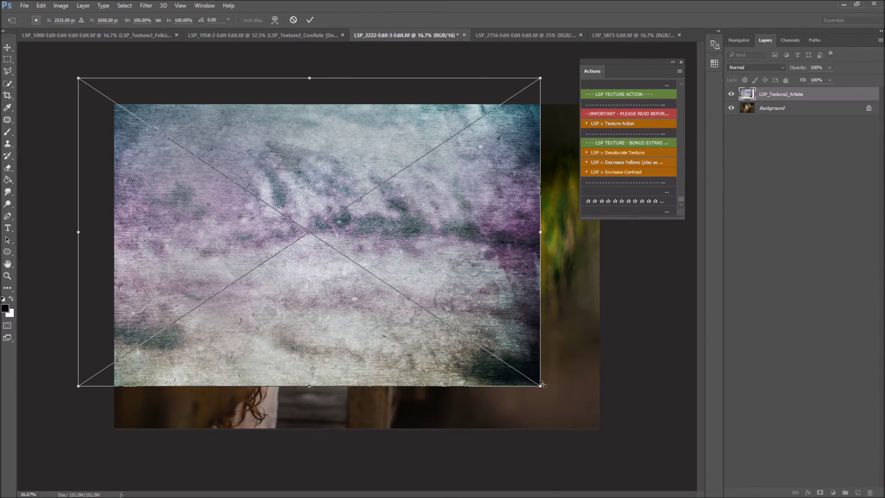
{"action": "left_click_drag", "start_coordinate": [542, 384], "coordinate": [617, 450]}
{"action": "key", "text": "Return"}
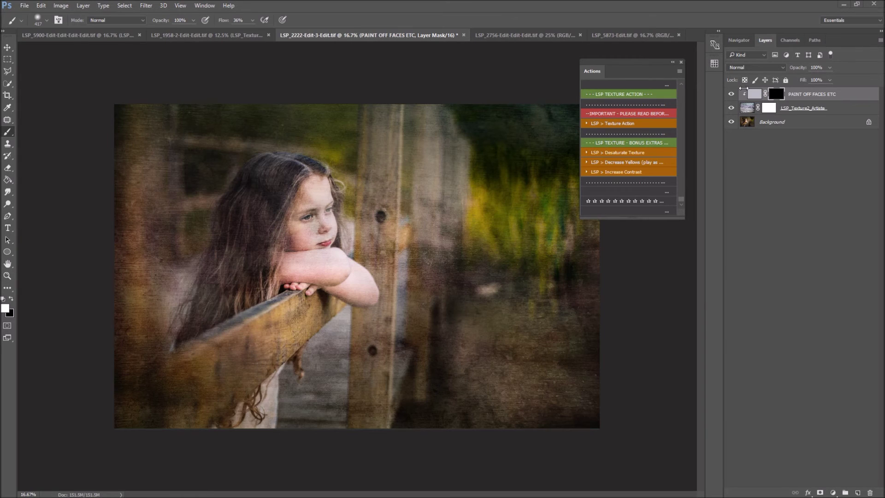
Paint white on the PAINT OFF FACES ETC mask over the girl's face, arms and hands
{"action": "mouse_move", "coordinate": [325, 258]}
{"action": "left_mouse_down"}
{"action": "mouse_move", "coordinate": [319, 224]}
{"action": "mouse_move", "coordinate": [299, 232]}
{"action": "mouse_move", "coordinate": [300, 204]}
{"action": "mouse_move", "coordinate": [303, 237]}
{"action": "mouse_move", "coordinate": [319, 211]}
{"action": "mouse_move", "coordinate": [332, 231]}
{"action": "left_mouse_up"}
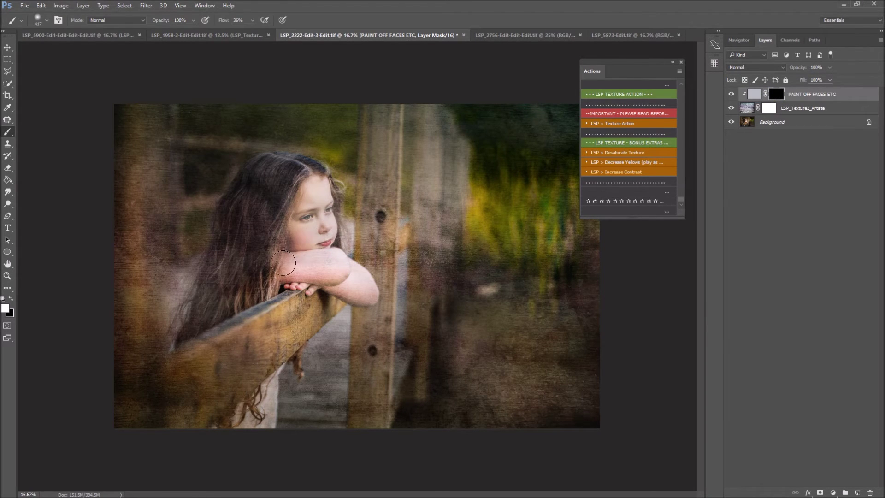
{"action": "mouse_move", "coordinate": [289, 265]}
{"action": "left_mouse_down"}
{"action": "mouse_move", "coordinate": [358, 280]}
{"action": "mouse_move", "coordinate": [354, 270]}
{"action": "mouse_move", "coordinate": [356, 292]}
{"action": "left_mouse_up"}
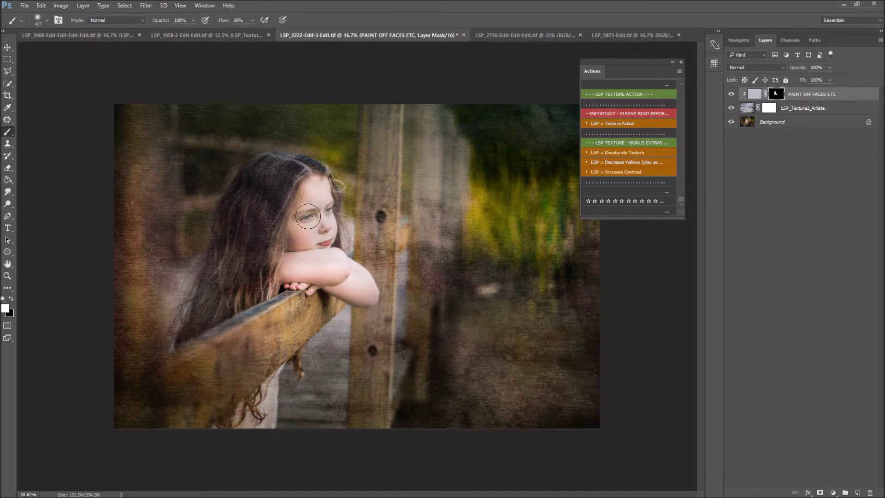
{"action": "left_click_drag", "start_coordinate": [306, 230], "coordinate": [310, 209]}
Compare the girl's photo with and without the PAINT OFF FACES ETC layer and the Artiste texture
{"action": "left_click", "coordinate": [731, 94]}
{"action": "left_click", "coordinate": [730, 93]}
{"action": "left_click", "coordinate": [731, 108]}
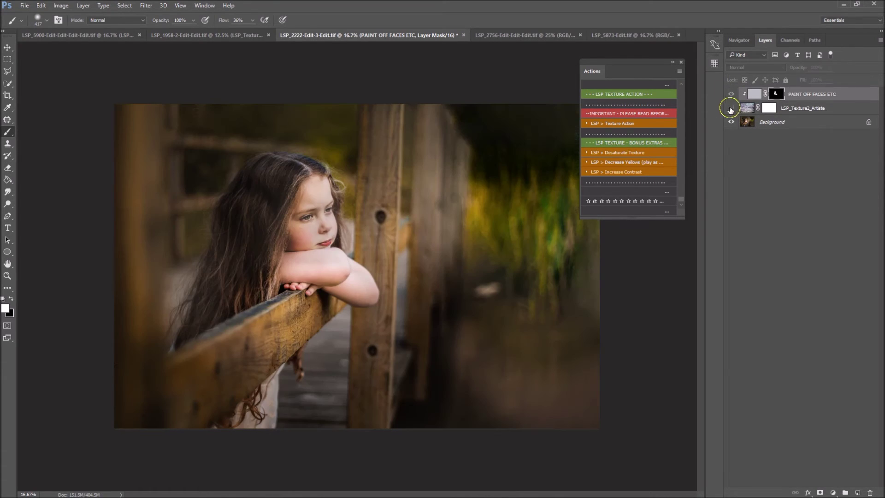
{"action": "left_click", "coordinate": [731, 108]}
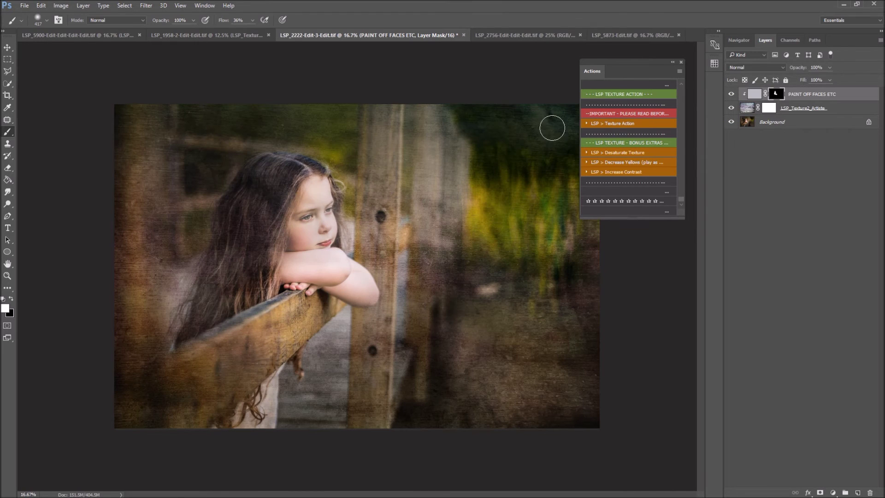
Move the Actions panel clear of the photo, select the Artiste texture layer and repeatedly compare the photo with it hidden and shown
{"action": "left_click_drag", "start_coordinate": [603, 62], "coordinate": [641, 71]}
{"action": "left_click", "coordinate": [821, 110]}
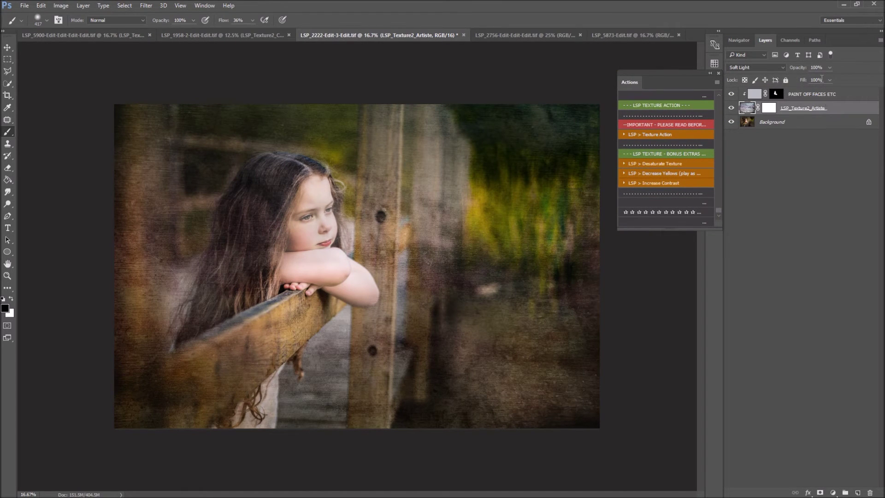
{"action": "left_click_drag", "start_coordinate": [788, 80], "coordinate": [837, 75]}
{"action": "left_click", "coordinate": [730, 108]}
{"action": "left_click", "coordinate": [730, 108]}
{"action": "left_click", "coordinate": [730, 108]}
{"action": "left_click", "coordinate": [730, 108]}
{"action": "left_click", "coordinate": [730, 107]}
{"action": "left_click", "coordinate": [730, 108]}
Paint black on the Artiste texture's own layer mask over the girl's face and arms
{"action": "left_click", "coordinate": [768, 107]}
{"action": "key", "text": "x"}
{"action": "key", "text": "x"}
{"action": "left_click_drag", "start_coordinate": [313, 249], "coordinate": [314, 198]}
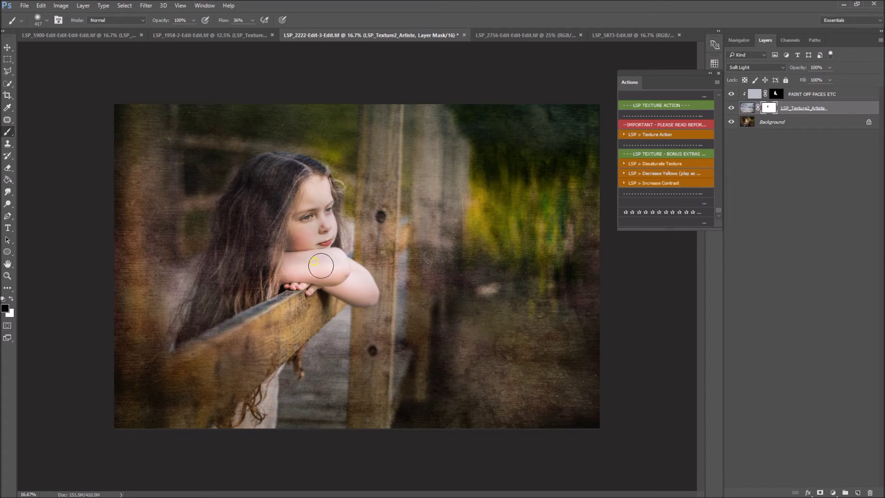
{"action": "left_click_drag", "start_coordinate": [358, 285], "coordinate": [355, 286]}
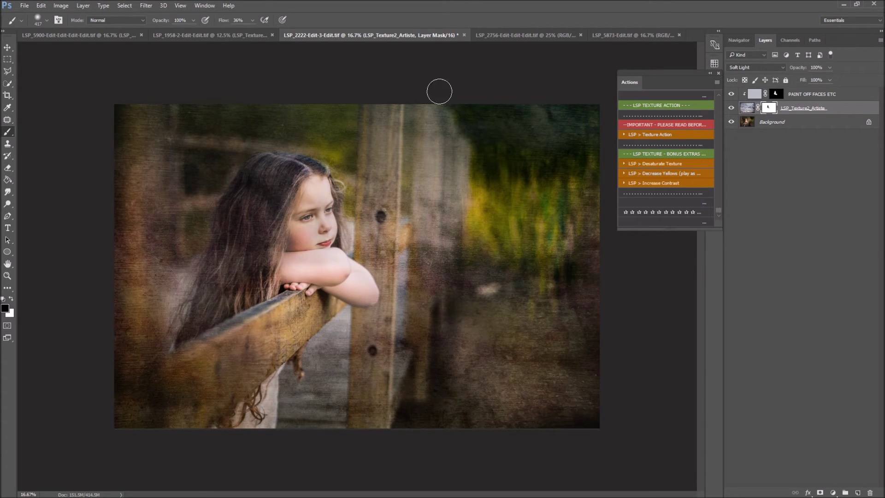
Switch to LSP_2756-Edit-Edit-Edit.tif, run the LSP Texture Action and place LSP_Texture2_Brood [Desat].jpg
{"action": "left_click", "coordinate": [496, 36]}
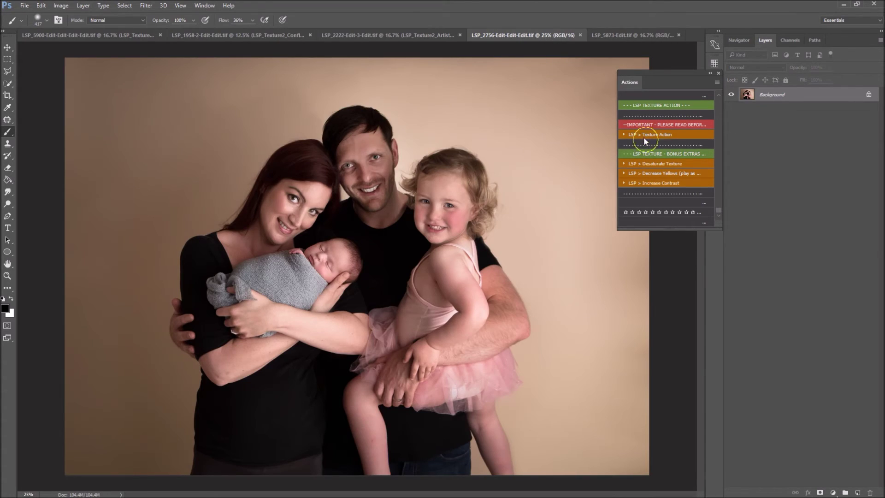
{"action": "left_click", "coordinate": [660, 134]}
{"action": "left_click", "coordinate": [420, 205]}
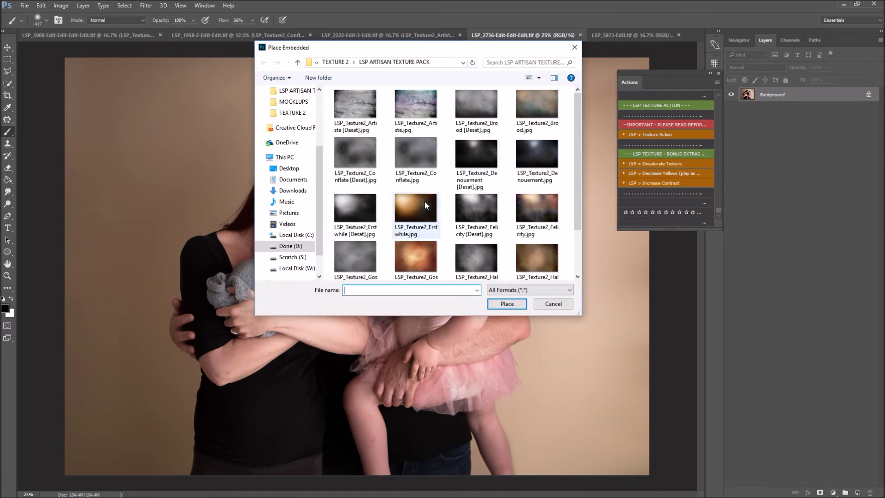
{"action": "left_click", "coordinate": [353, 155]}
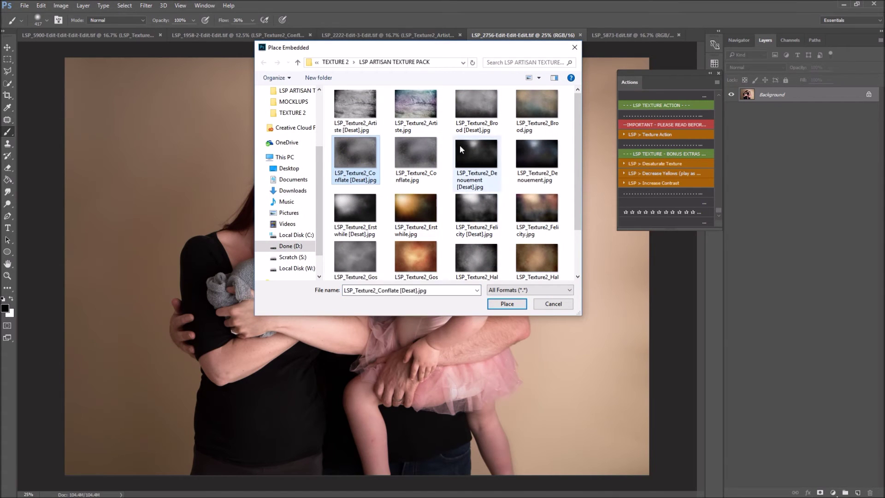
{"action": "left_click", "coordinate": [479, 99]}
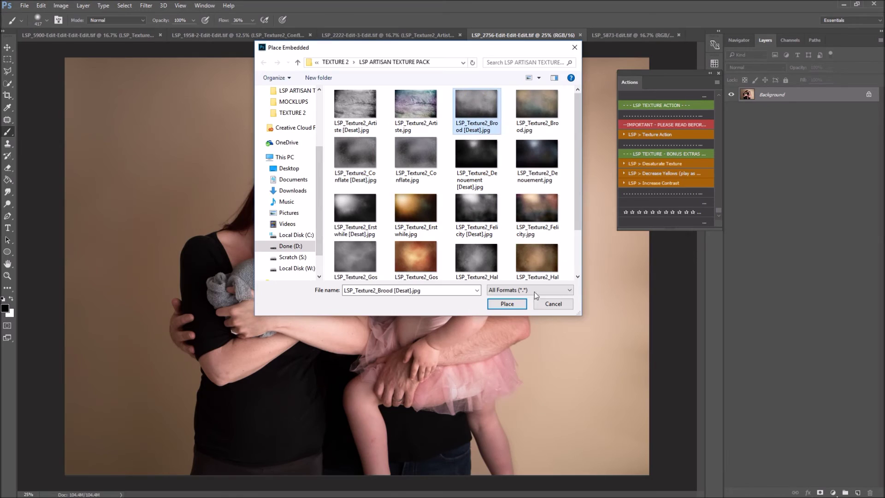
{"action": "left_click", "coordinate": [507, 305]}
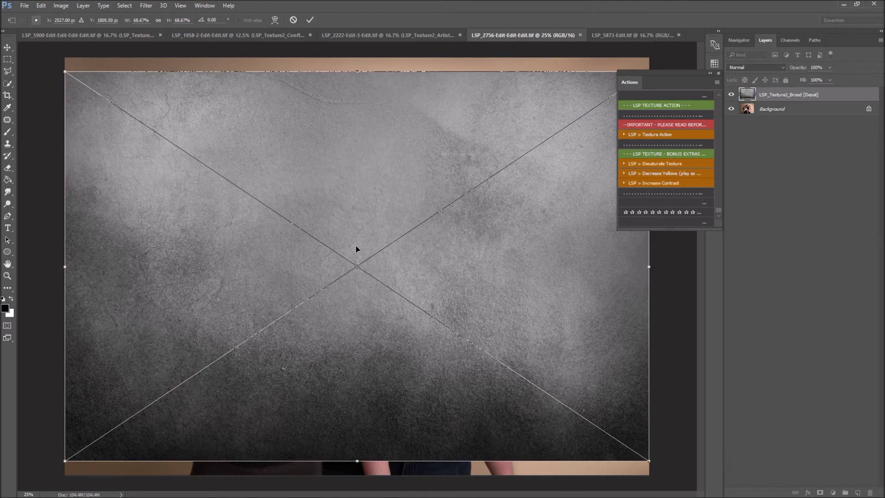
Move and scale the Brood texture to cover the whole family portrait, and commit it
{"action": "left_click_drag", "start_coordinate": [355, 244], "coordinate": [324, 205]}
{"action": "left_click_drag", "start_coordinate": [615, 418], "coordinate": [698, 485]}
{"action": "left_click_drag", "start_coordinate": [581, 406], "coordinate": [563, 409]}
{"action": "key", "text": "Return"}
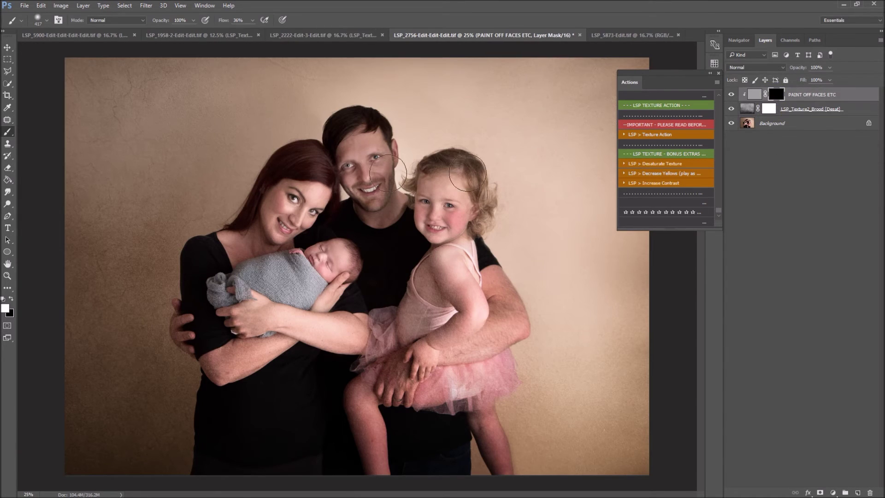
Paint black on the Brood texture's layer mask over the family's faces, skin and clothing
{"action": "left_click", "coordinate": [768, 111]}
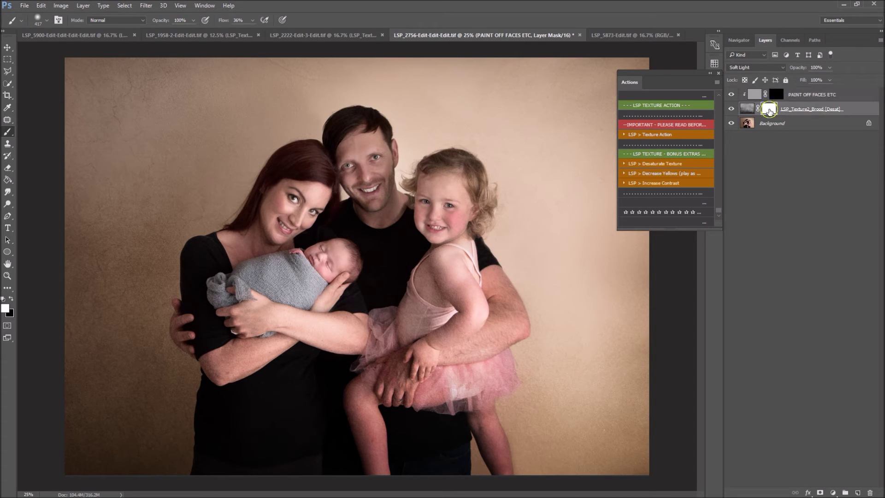
{"action": "left_click", "coordinate": [11, 298]}
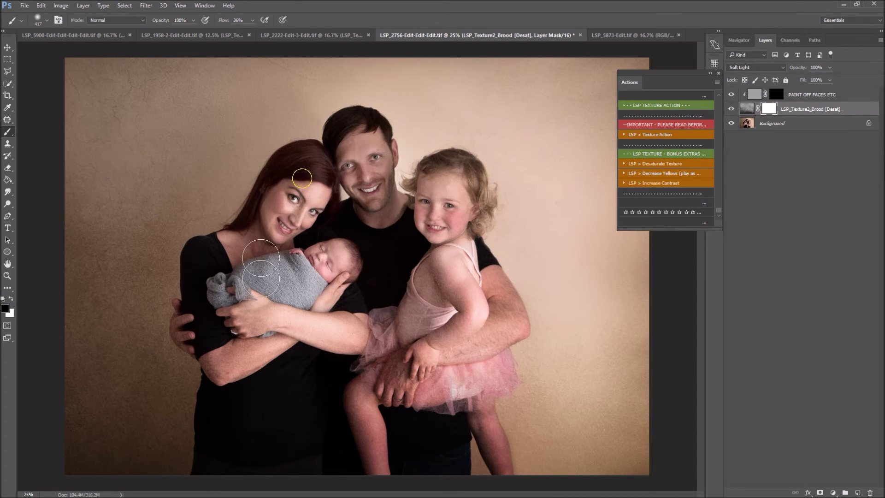
{"action": "mouse_move", "coordinate": [255, 355]}
{"action": "left_mouse_down"}
{"action": "mouse_move", "coordinate": [216, 364]}
{"action": "mouse_move", "coordinate": [189, 331]}
{"action": "mouse_move", "coordinate": [219, 348]}
{"action": "mouse_move", "coordinate": [394, 351]}
{"action": "mouse_move", "coordinate": [375, 376]}
{"action": "mouse_move", "coordinate": [489, 330]}
{"action": "mouse_move", "coordinate": [438, 313]}
{"action": "mouse_move", "coordinate": [436, 196]}
{"action": "mouse_move", "coordinate": [451, 171]}
{"action": "mouse_move", "coordinate": [392, 202]}
{"action": "mouse_move", "coordinate": [377, 184]}
{"action": "mouse_move", "coordinate": [442, 338]}
{"action": "mouse_move", "coordinate": [404, 401]}
{"action": "mouse_move", "coordinate": [409, 382]}
{"action": "mouse_move", "coordinate": [490, 444]}
{"action": "mouse_move", "coordinate": [443, 366]}
{"action": "mouse_move", "coordinate": [404, 362]}
{"action": "left_mouse_up"}
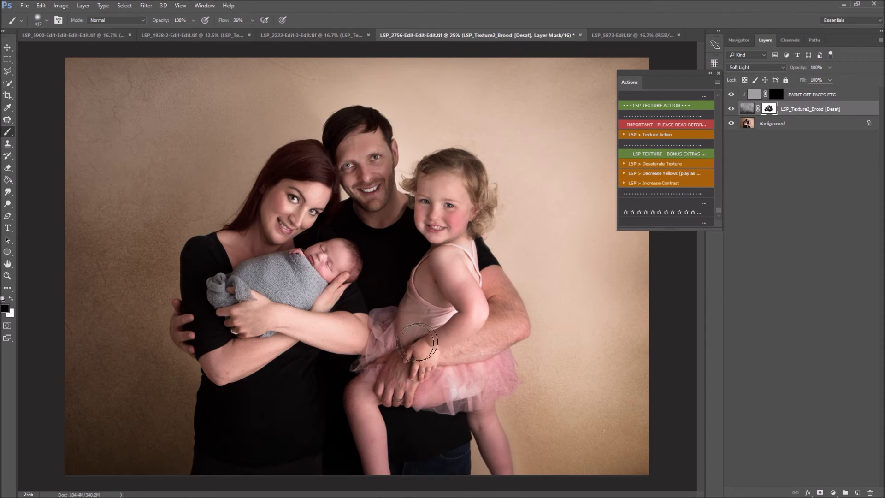
Set a smaller 124 px brush for refining the Brood texture's layer mask
{"action": "key", "text": "x"}
{"action": "right_click", "coordinate": [624, 316]}
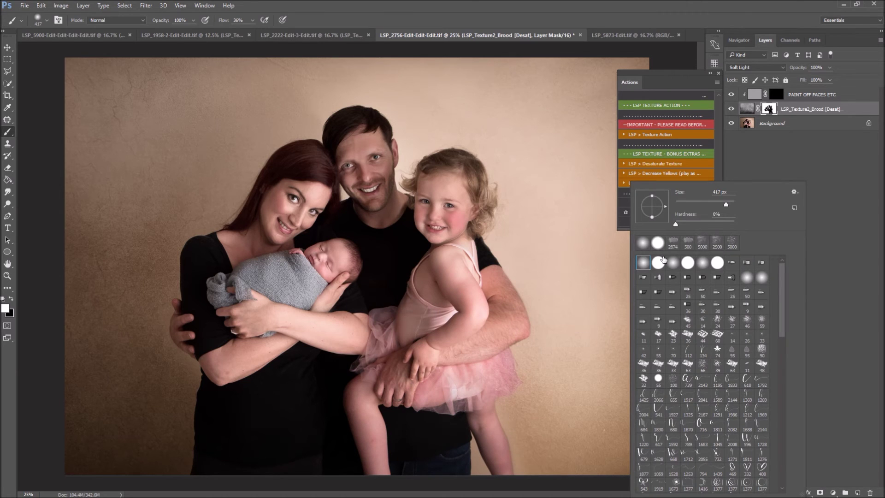
{"action": "key", "text": "Escape"}
{"action": "key", "text": "x"}
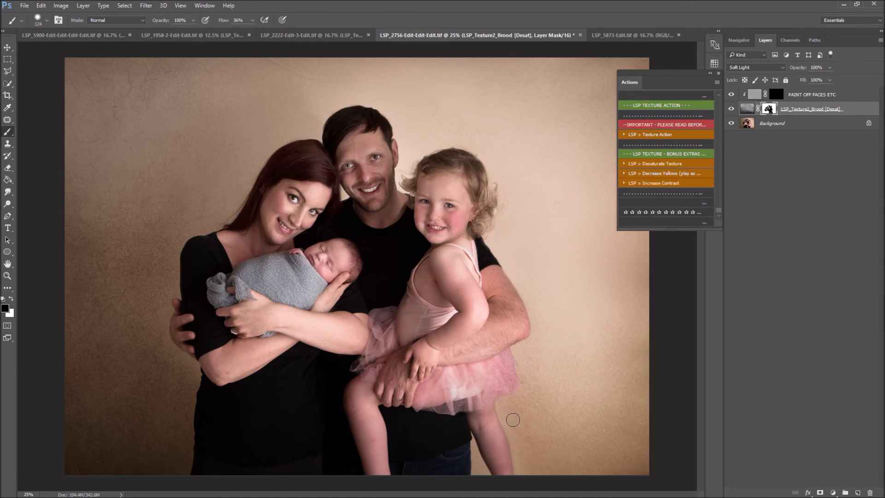
{"action": "key", "text": "x"}
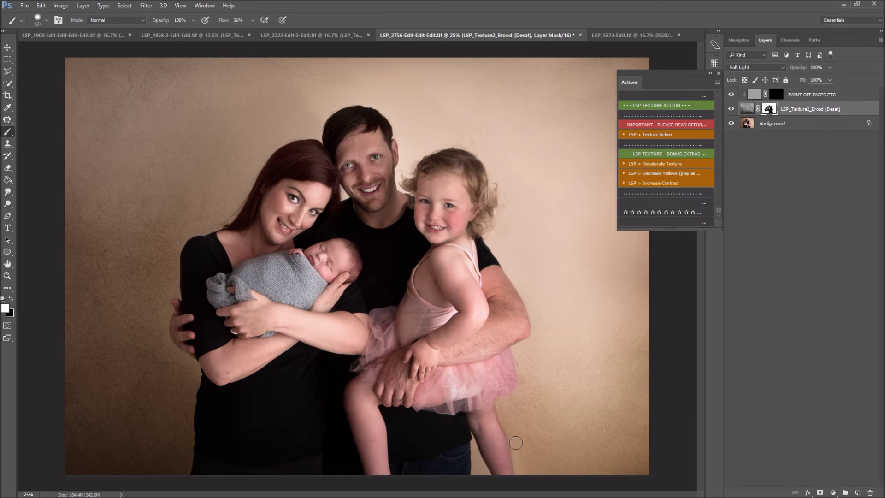
Paint black on the Brood texture's layer mask over the girl's bare leg below the tutu, up to its edge
{"action": "key", "text": "ctrl+space"}
{"action": "left_click", "coordinate": [514, 464], "text": "ctrl"}
{"action": "left_click", "coordinate": [513, 465], "text": "ctrl"}
{"action": "left_click", "coordinate": [514, 465], "text": "ctrl"}
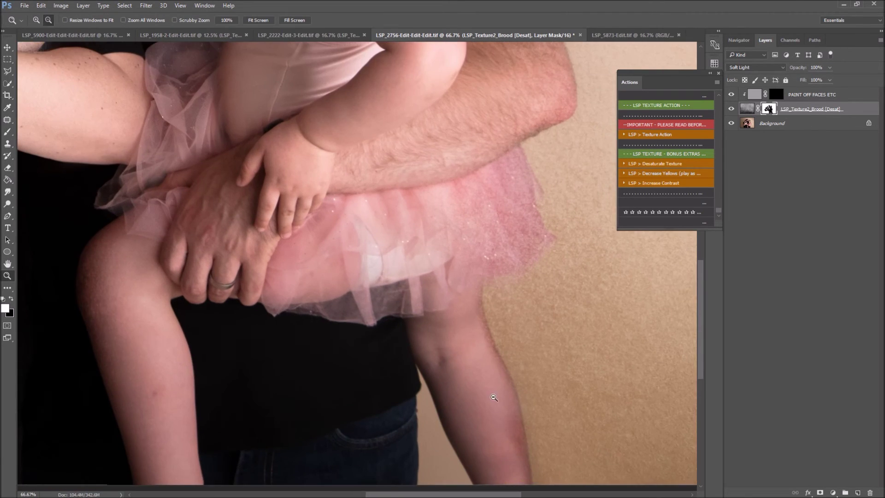
{"action": "key", "text": "space"}
{"action": "left_click_drag", "start_coordinate": [486, 395], "coordinate": [364, 266]}
{"action": "key", "text": "x"}
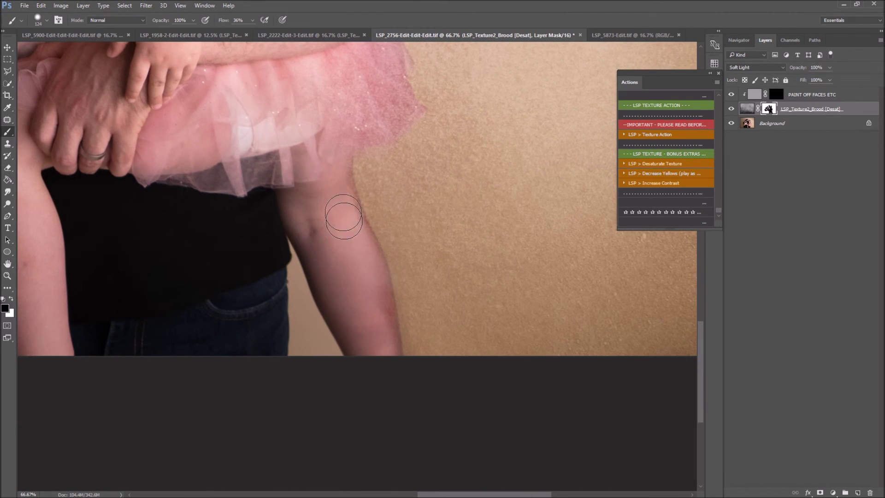
{"action": "mouse_move", "coordinate": [335, 184]}
{"action": "left_mouse_down"}
{"action": "mouse_move", "coordinate": [380, 309]}
{"action": "mouse_move", "coordinate": [376, 343]}
{"action": "mouse_move", "coordinate": [361, 286]}
{"action": "left_mouse_up"}
Compare the whole family portrait with and without the Brood texture, and preview the texture at reduced opacity
{"action": "key", "text": "z"}
{"action": "left_click", "coordinate": [298, 245], "text": "alt"}
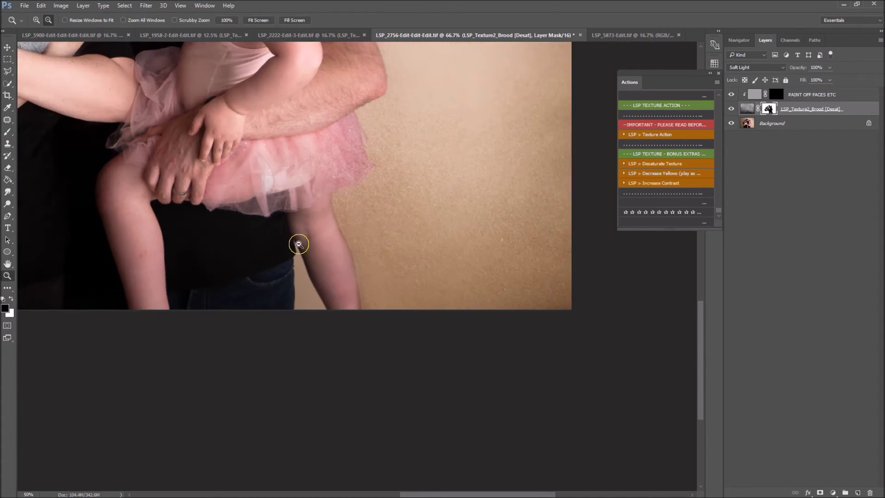
{"action": "left_click", "coordinate": [325, 251], "text": "alt"}
{"action": "left_click", "coordinate": [325, 252], "text": "alt"}
{"action": "left_click", "coordinate": [731, 109]}
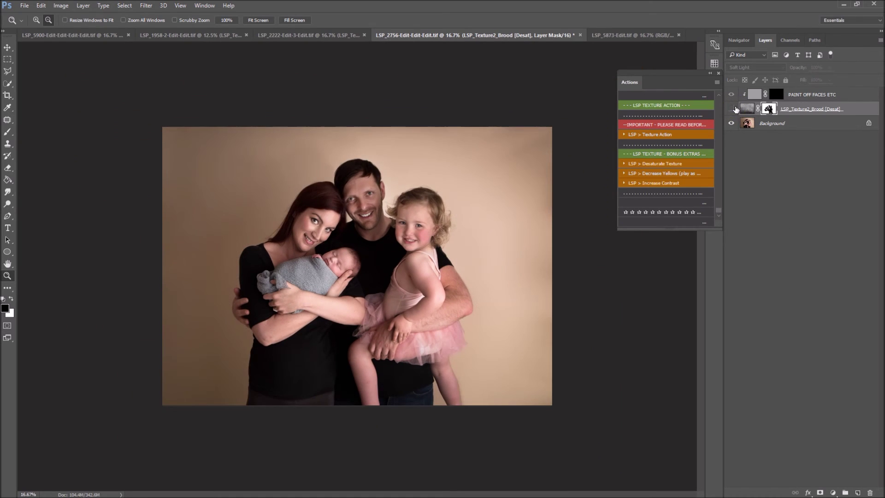
{"action": "left_click", "coordinate": [732, 108]}
{"action": "left_click", "coordinate": [731, 108]}
{"action": "left_click", "coordinate": [732, 108]}
{"action": "key", "text": "b"}
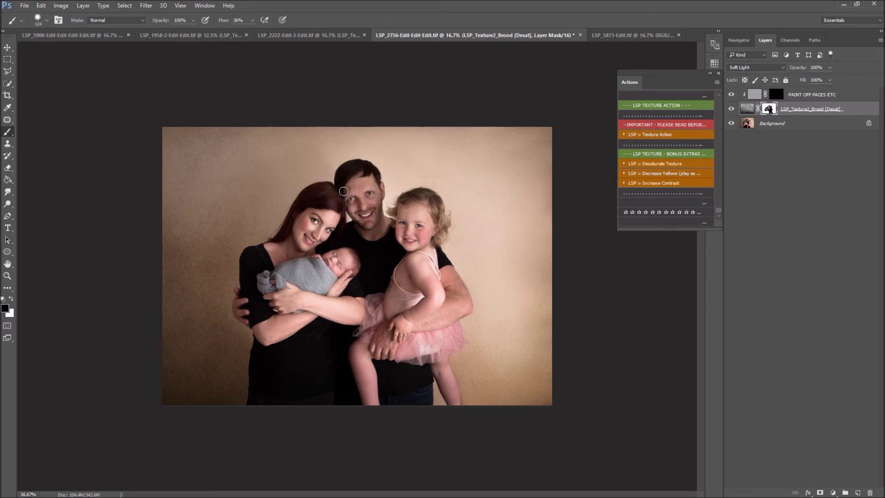
{"action": "left_click", "coordinate": [730, 109]}
{"action": "left_click", "coordinate": [730, 109]}
{"action": "left_click", "coordinate": [730, 109]}
{"action": "left_click", "coordinate": [730, 109]}
{"action": "left_click", "coordinate": [731, 109]}
{"action": "left_click", "coordinate": [730, 109]}
{"action": "left_click", "coordinate": [830, 68]}
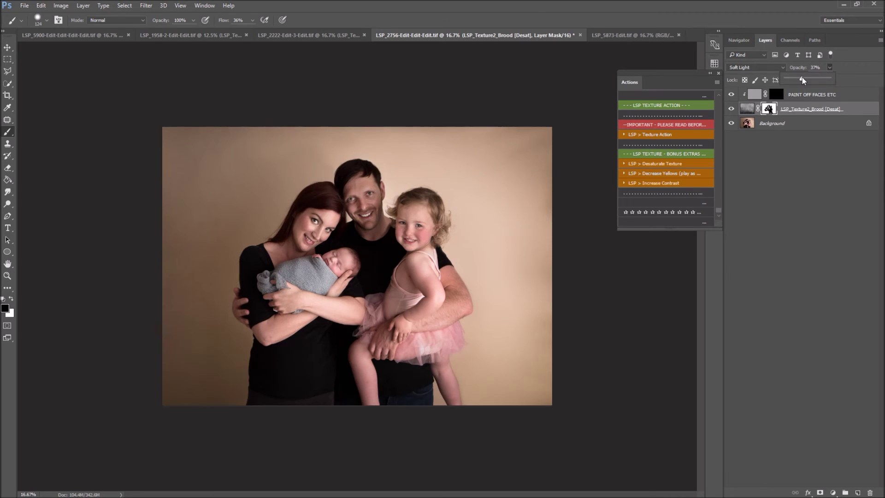
Run the LSP Texture Action on LSP_5873-Edit.tif and place LSP_Texture2_Erstwhile.jpg, scaled to cover the whole portrait
{"action": "left_click", "coordinate": [609, 34]}
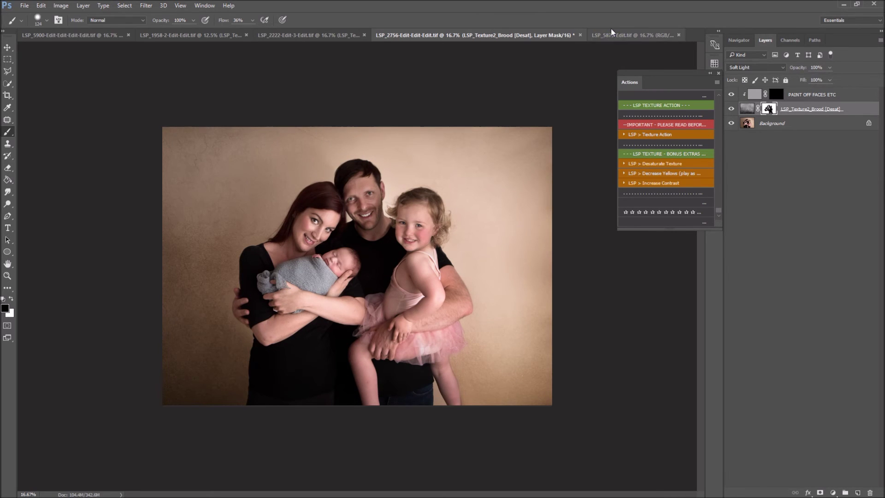
{"action": "left_click", "coordinate": [662, 135]}
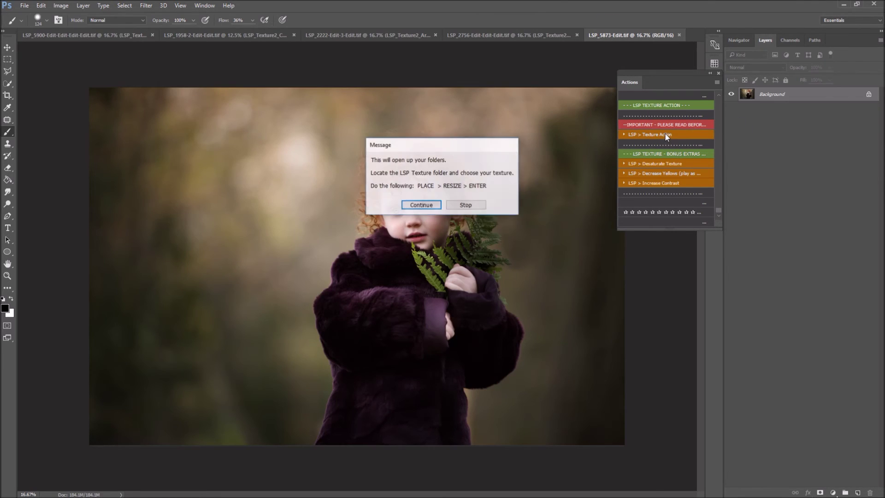
{"action": "left_click", "coordinate": [419, 203]}
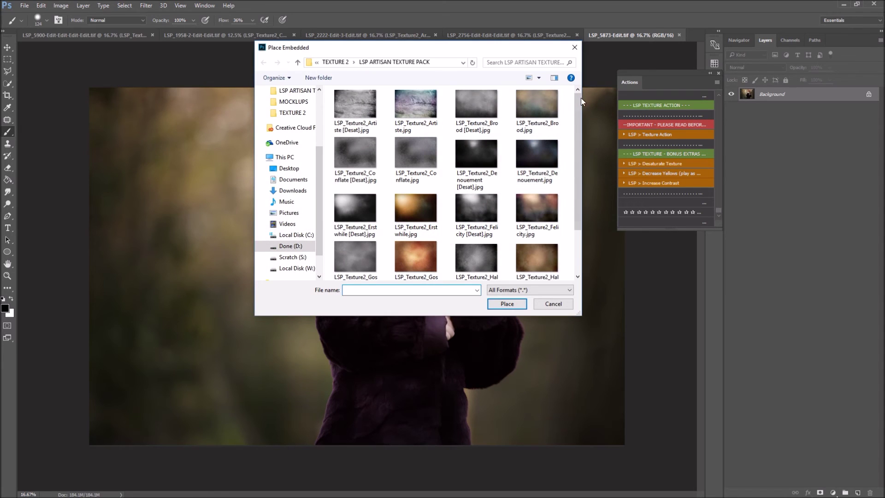
{"action": "left_click_drag", "start_coordinate": [579, 110], "coordinate": [579, 149]}
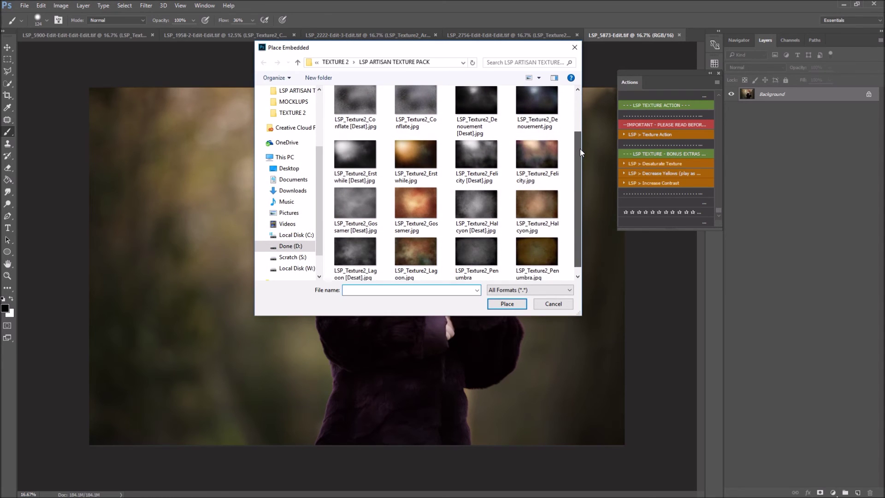
{"action": "left_click", "coordinate": [406, 154]}
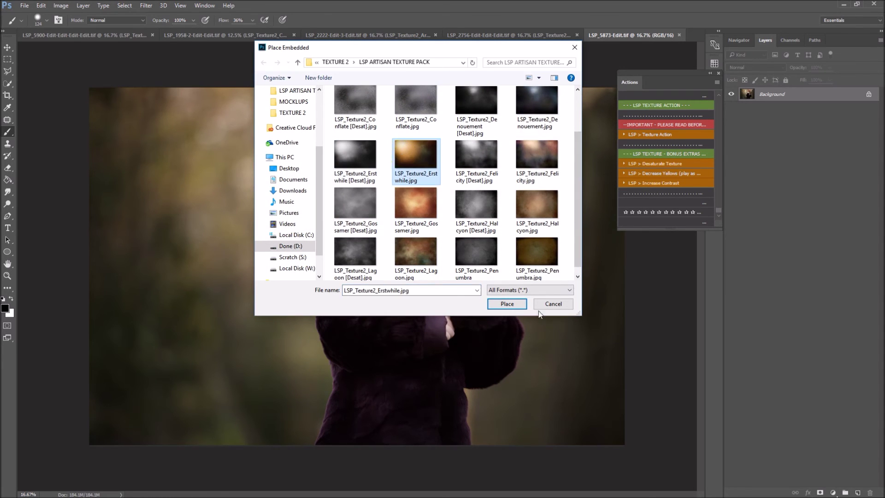
{"action": "left_click", "coordinate": [501, 304]}
{"action": "left_click_drag", "start_coordinate": [373, 241], "coordinate": [310, 190]}
{"action": "left_click_drag", "start_coordinate": [534, 375], "coordinate": [661, 444]}
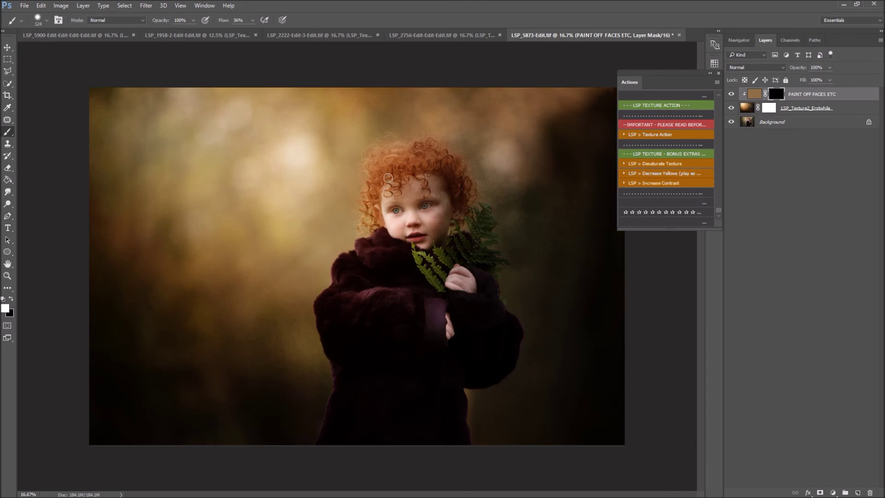
Paint white on the PAINT OFF FACES ETC mask over the girl's face and hands with a 291 px brush, and compare before and after
{"action": "right_click", "coordinate": [413, 226]}
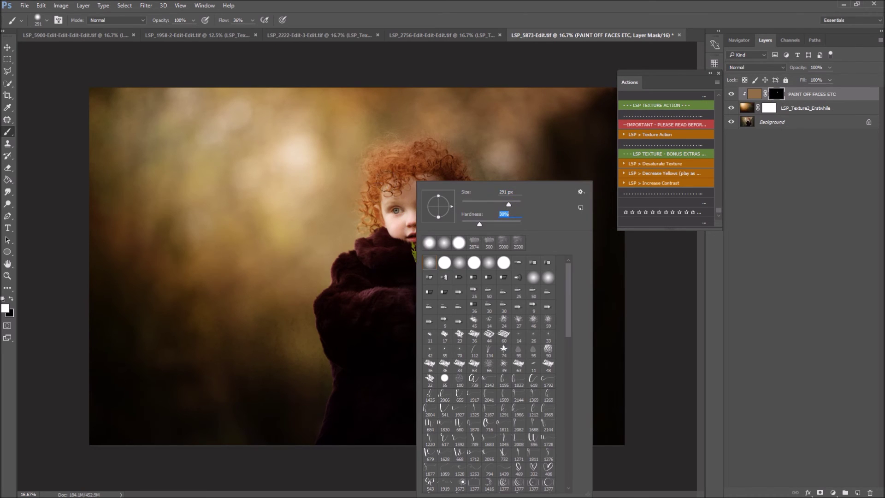
{"action": "key", "text": "Return"}
{"action": "mouse_move", "coordinate": [432, 232]}
{"action": "left_mouse_down"}
{"action": "mouse_move", "coordinate": [438, 215]}
{"action": "mouse_move", "coordinate": [422, 239]}
{"action": "left_mouse_up"}
{"action": "mouse_move", "coordinate": [449, 271]}
{"action": "left_mouse_down"}
{"action": "mouse_move", "coordinate": [460, 270]}
{"action": "mouse_move", "coordinate": [445, 278]}
{"action": "left_mouse_up"}
{"action": "mouse_move", "coordinate": [450, 316]}
{"action": "left_mouse_down"}
{"action": "mouse_move", "coordinate": [451, 274]}
{"action": "mouse_move", "coordinate": [442, 322]}
{"action": "left_mouse_up"}
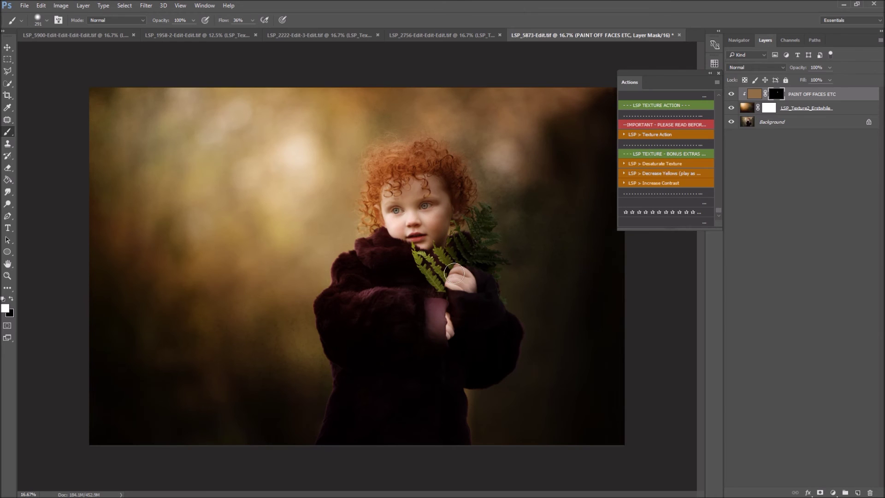
{"action": "left_click", "coordinate": [729, 108]}
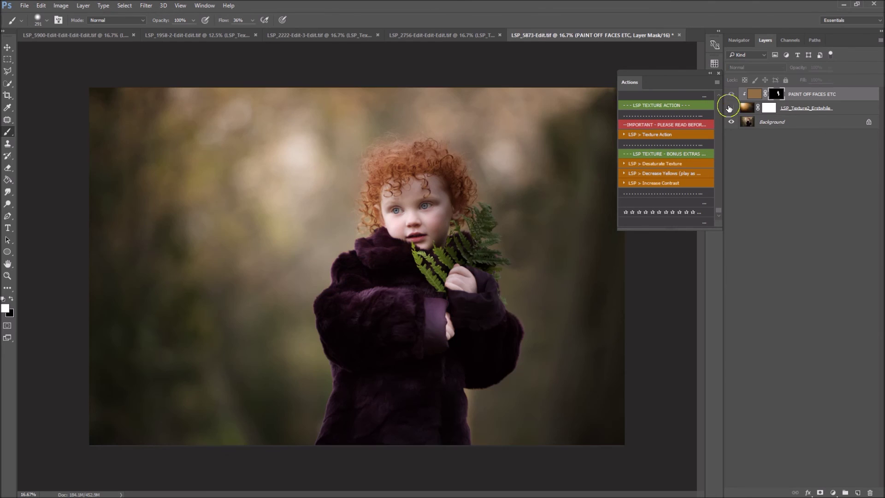
{"action": "left_click", "coordinate": [729, 108]}
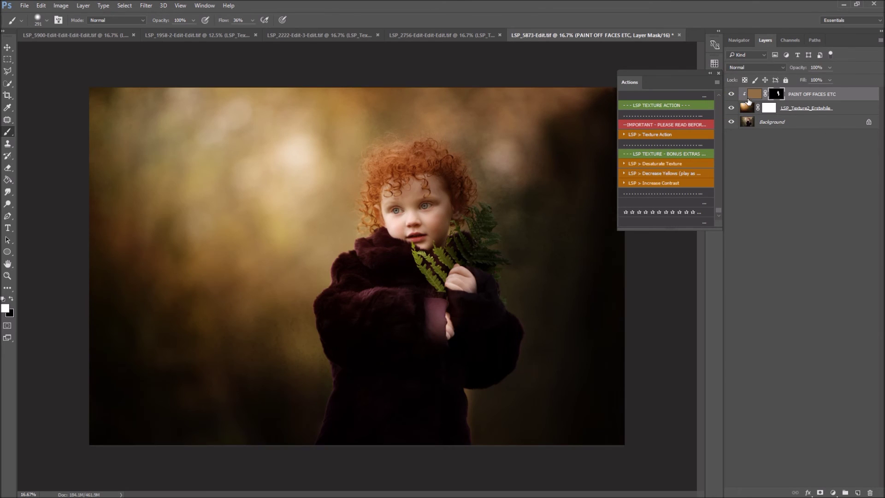
Run the LSP > Decrease Yellows action on the portrait and adjust the opacity of its adjustment layer
{"action": "left_click", "coordinate": [668, 173]}
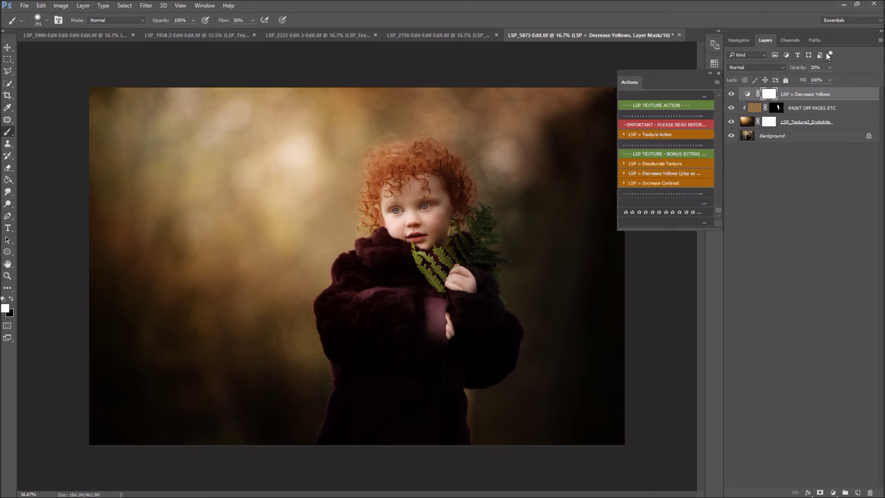
{"action": "left_click", "coordinate": [829, 68]}
{"action": "left_click_drag", "start_coordinate": [866, 79], "coordinate": [832, 82]}
Hide the Decrease Yellows layer and run the LSP > Desaturate Texture action on the Erstwhile texture layer
{"action": "left_click", "coordinate": [731, 94]}
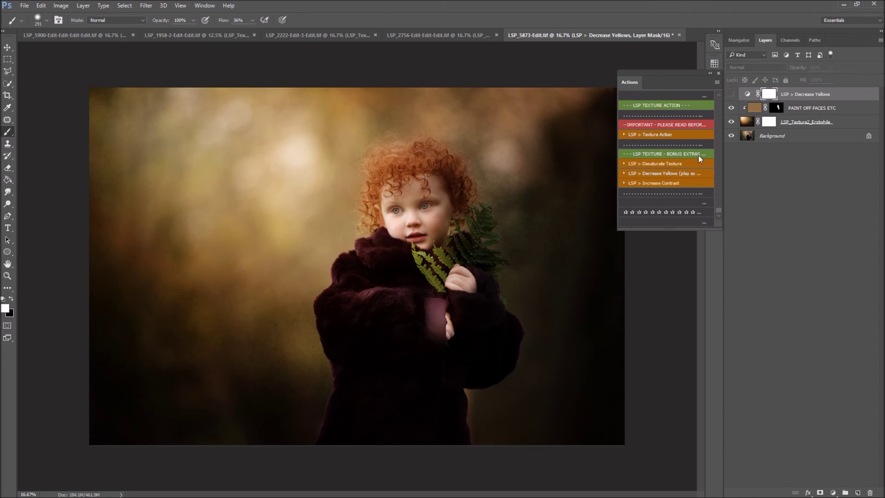
{"action": "left_click", "coordinate": [658, 163]}
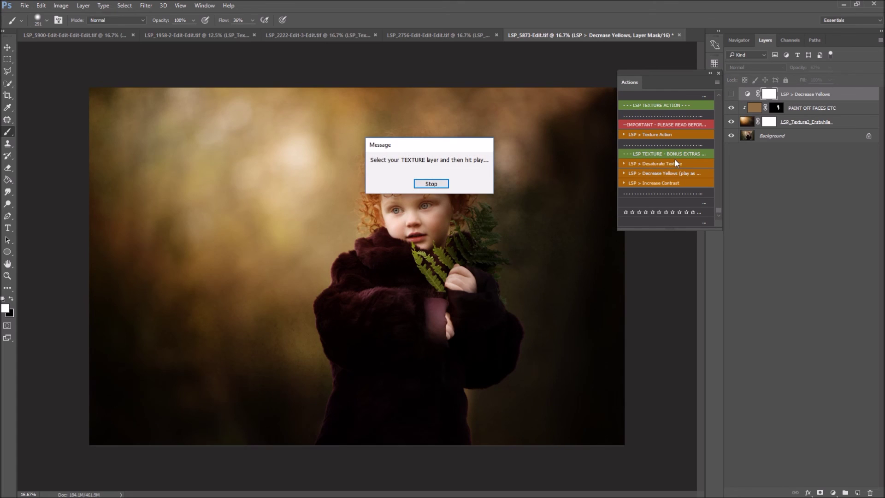
{"action": "left_click", "coordinate": [431, 184]}
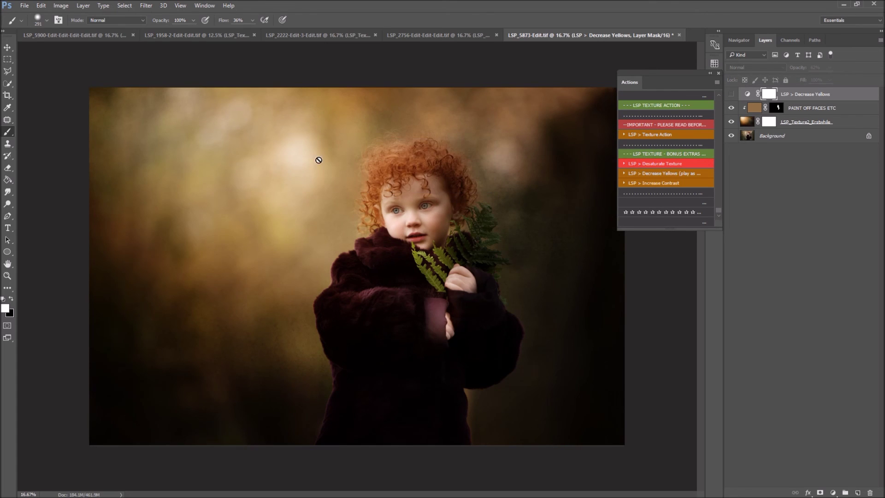
{"action": "left_click", "coordinate": [750, 129]}
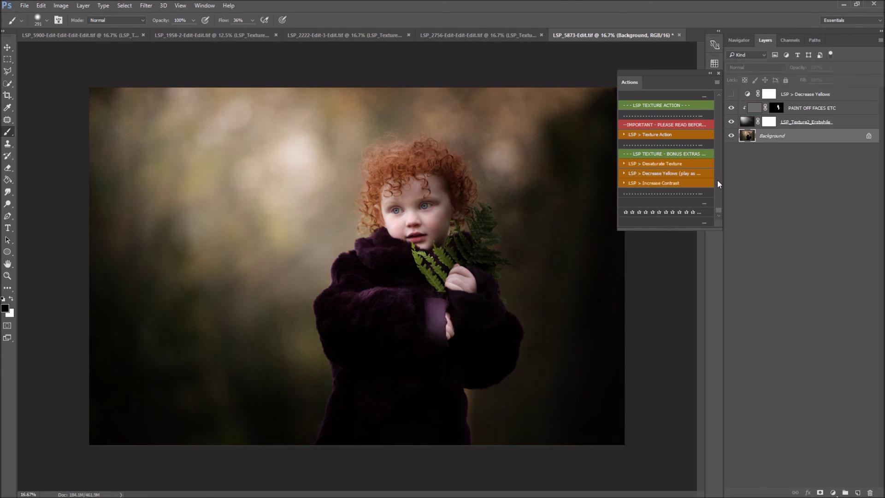
Compare the portrait with and without the desaturated Erstwhile texture, and undo the desaturation
{"action": "left_click", "coordinate": [731, 122]}
{"action": "left_click", "coordinate": [731, 122]}
{"action": "left_click", "coordinate": [730, 122]}
{"action": "left_click", "coordinate": [729, 122]}
{"action": "left_click", "coordinate": [730, 122]}
{"action": "left_click", "coordinate": [730, 122]}
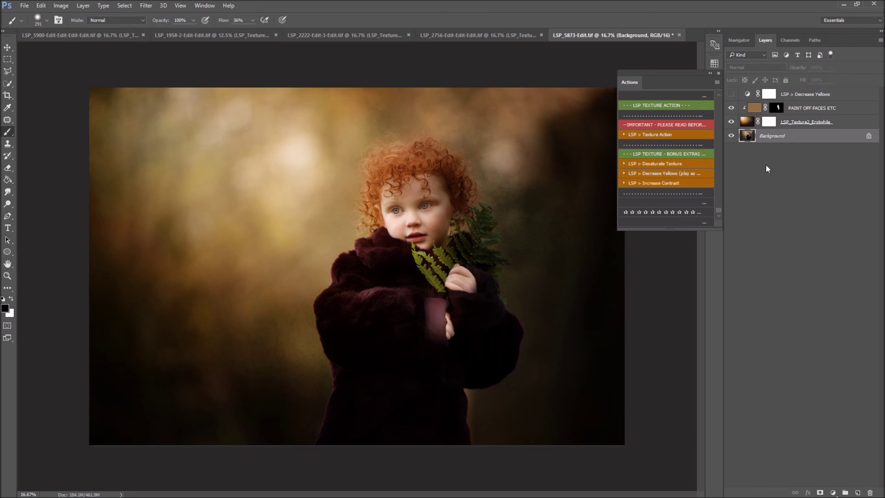
Review the LSP_5900, LSP_1958, LSP_2222 and LSP_2756 portraits, comparing each with and without its texture layer
{"action": "left_click", "coordinate": [64, 35]}
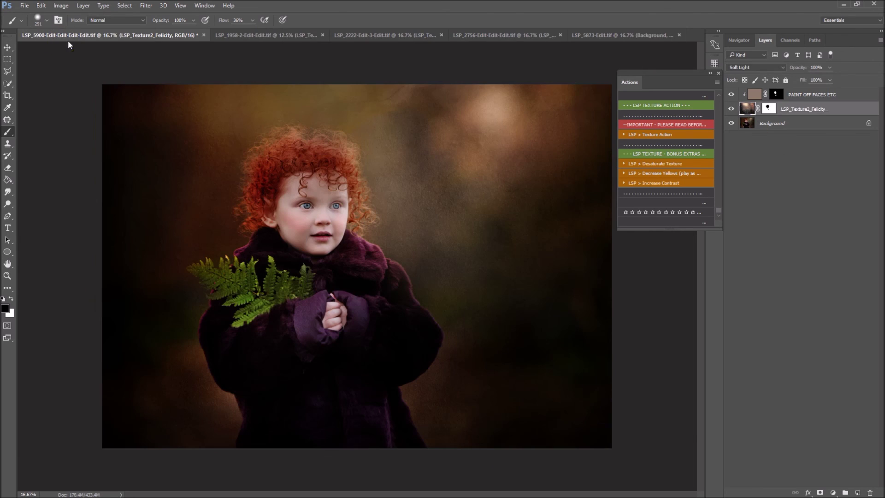
{"action": "left_click", "coordinate": [731, 108]}
{"action": "left_click", "coordinate": [730, 109]}
{"action": "left_click", "coordinate": [239, 36]}
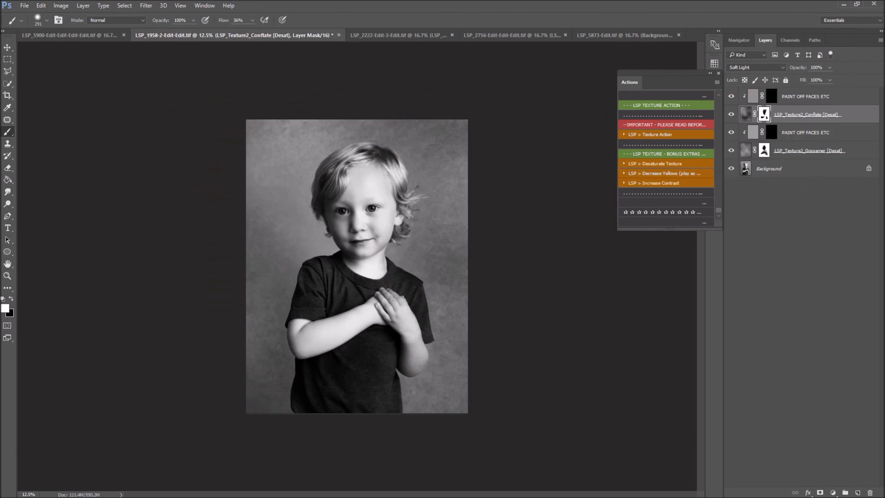
{"action": "left_click", "coordinate": [731, 151]}
{"action": "left_click", "coordinate": [731, 151]}
{"action": "left_click", "coordinate": [388, 35]}
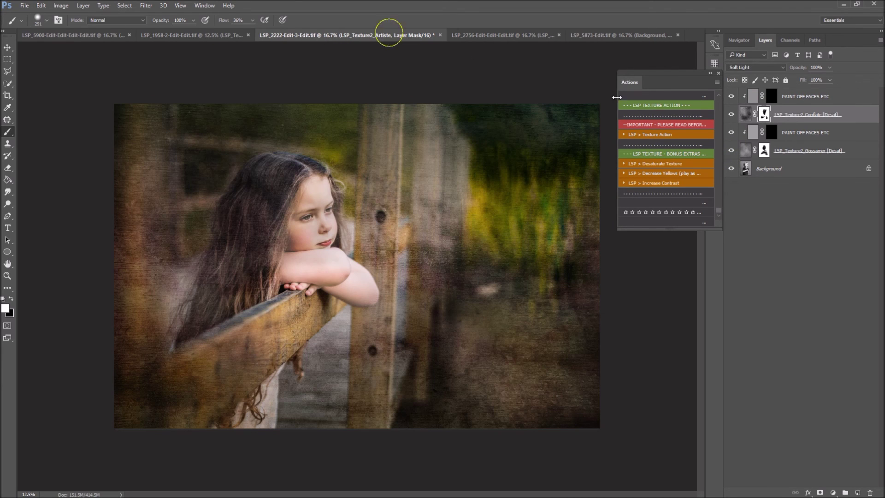
{"action": "left_click", "coordinate": [730, 108]}
{"action": "left_click", "coordinate": [730, 108]}
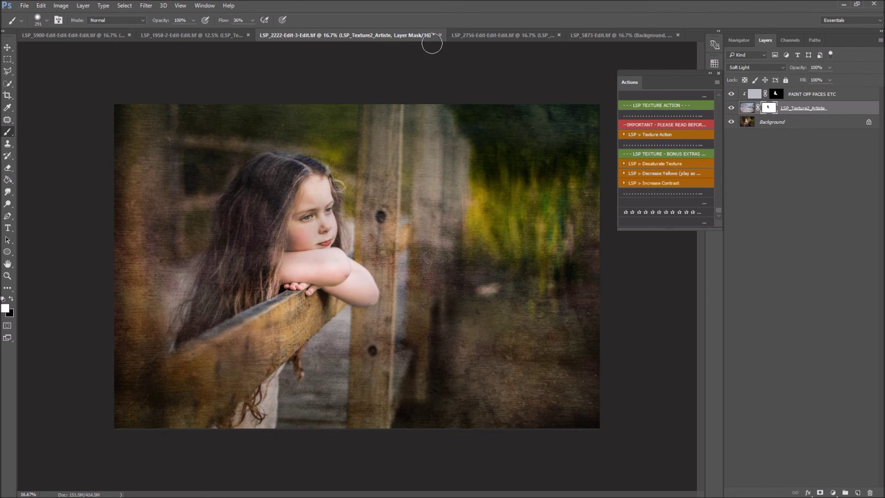
{"action": "left_click", "coordinate": [491, 36]}
{"action": "left_click", "coordinate": [731, 109]}
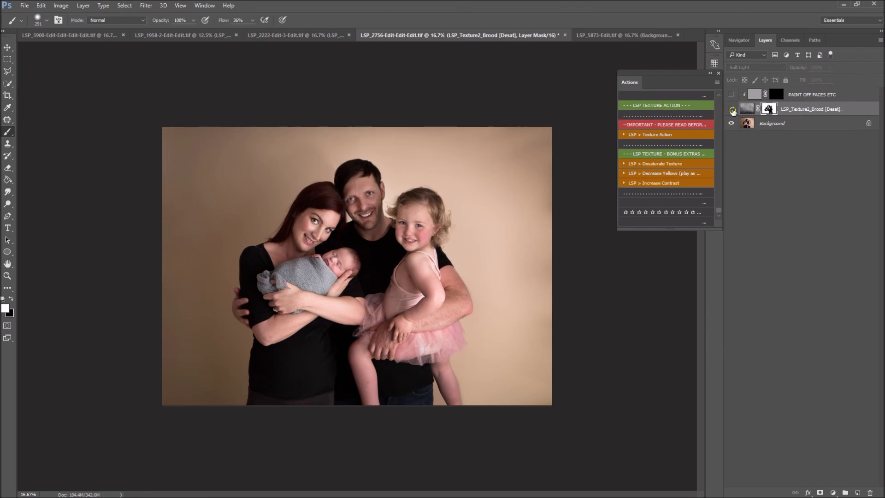
{"action": "left_click", "coordinate": [732, 109]}
Return to LSP_5873-Edit.tif, compare it with and without its layers, and make the Decrease Yellows layer visible
{"action": "left_click", "coordinate": [608, 35]}
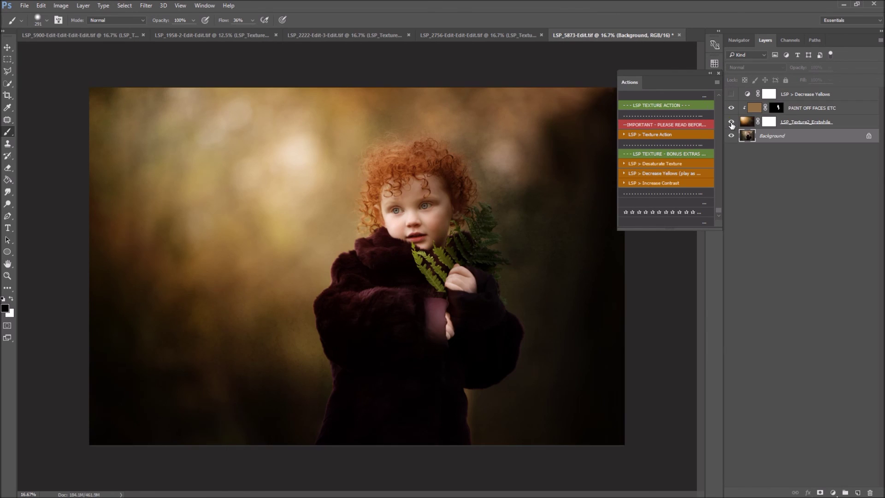
{"action": "left_click", "coordinate": [732, 123]}
{"action": "left_click_drag", "start_coordinate": [730, 122], "coordinate": [730, 95]}
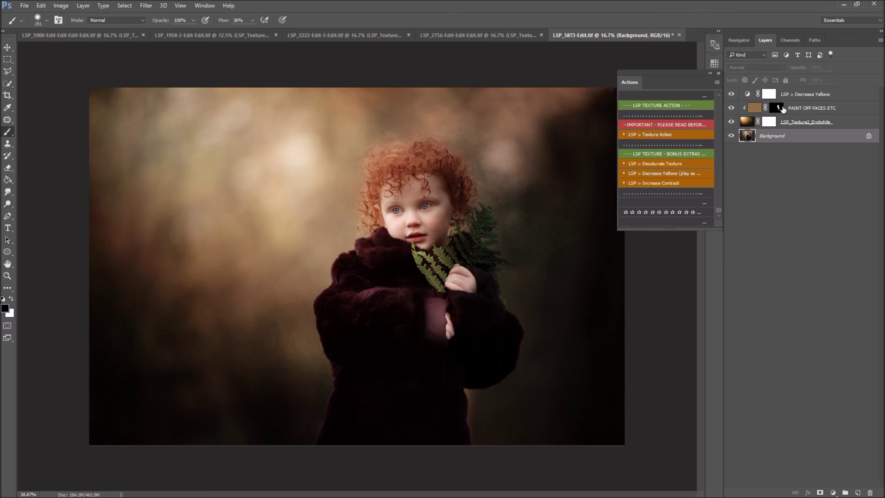
{"action": "left_click", "coordinate": [730, 90]}
{"action": "left_click", "coordinate": [731, 92]}
{"action": "left_click_drag", "start_coordinate": [661, 77], "coordinate": [641, 72]}
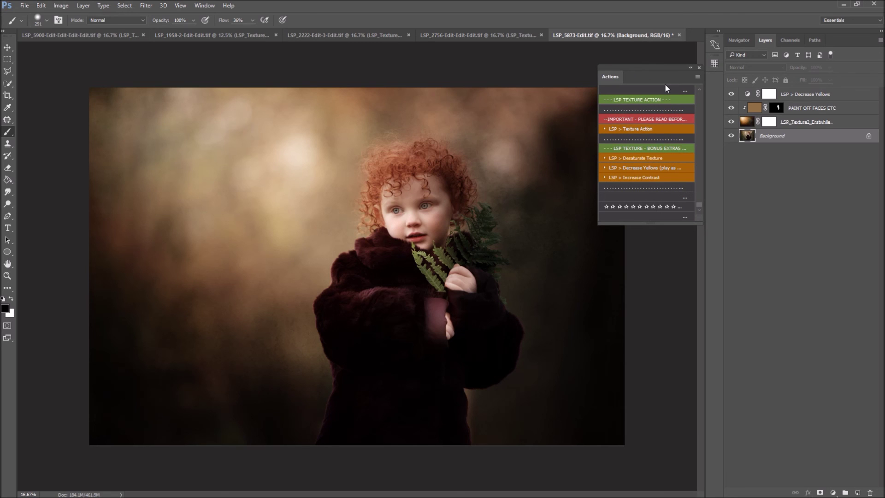